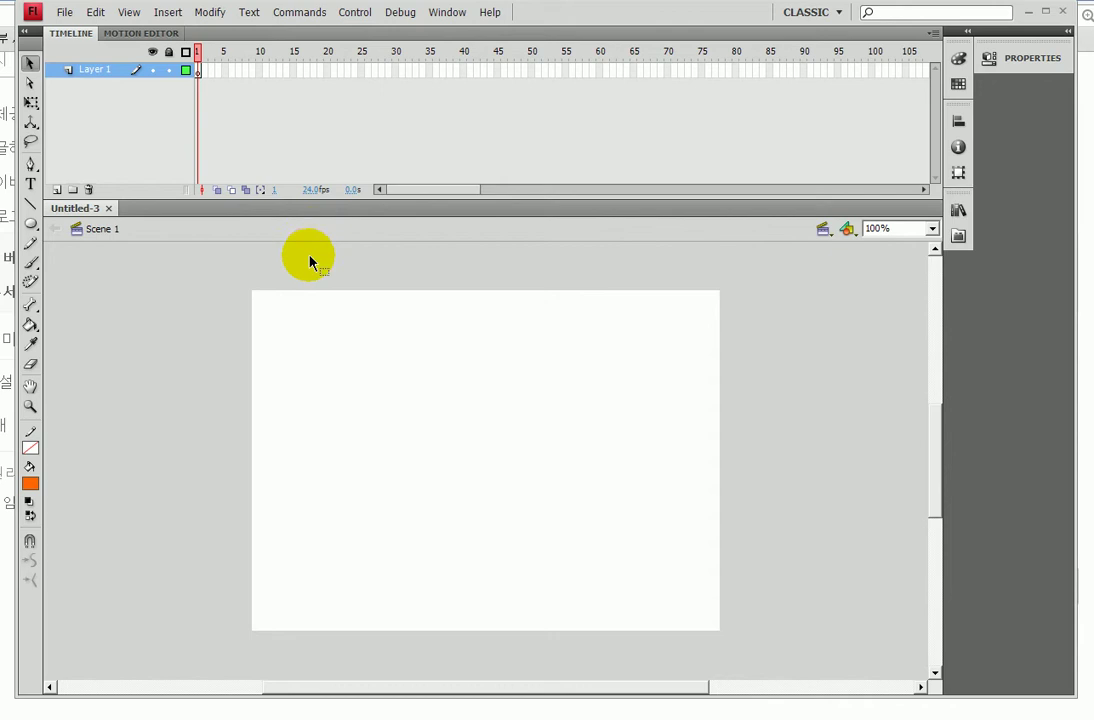
Step: Import Banana.jpg from the 제9강 folder onto the stage
{"action": "left_click", "coordinate": [63, 13]}
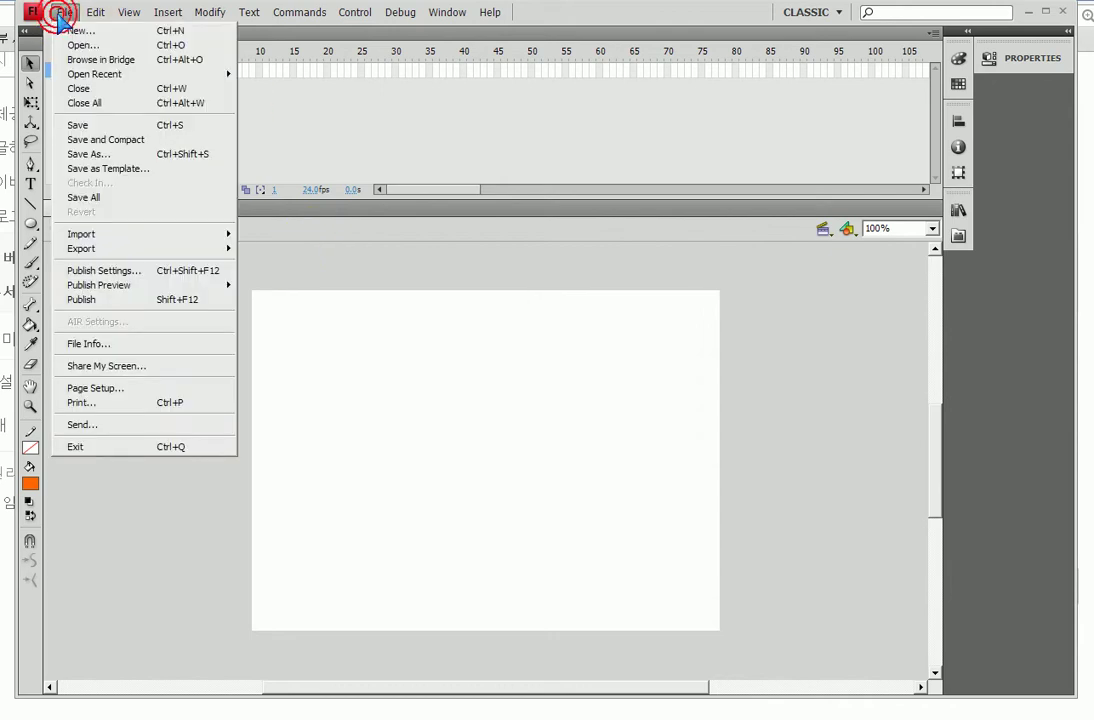
{"action": "mouse_move", "coordinate": [122, 234]}
{"action": "left_click", "coordinate": [305, 234]}
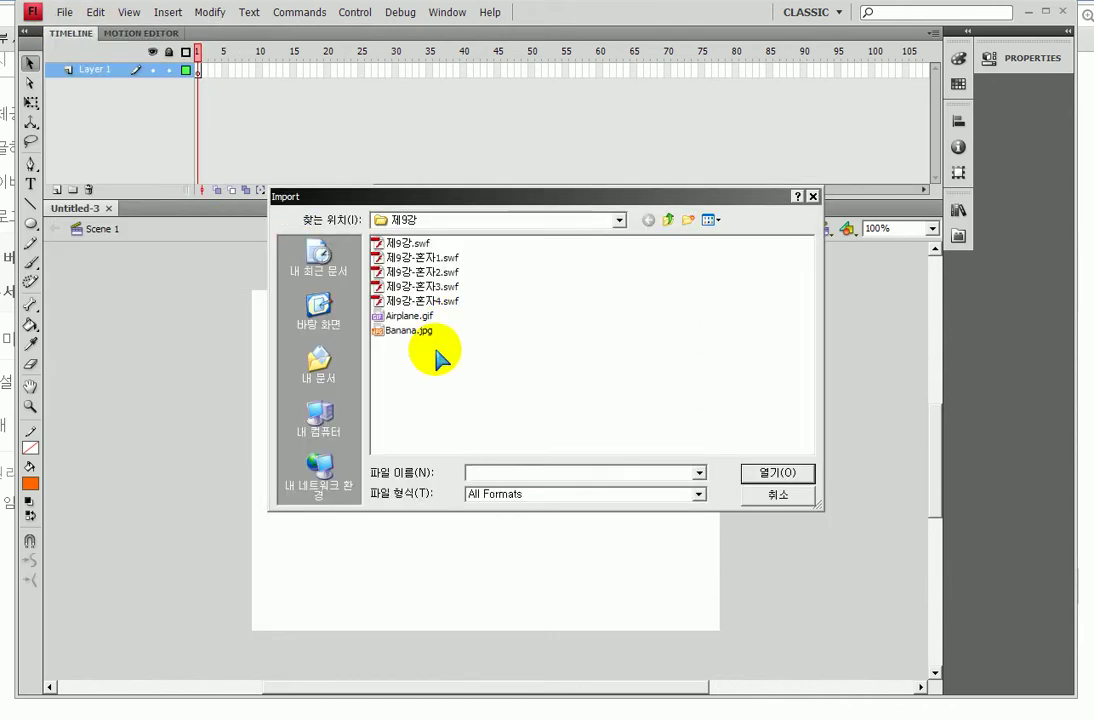
{"action": "left_click", "coordinate": [405, 315]}
{"action": "left_click", "coordinate": [402, 330]}
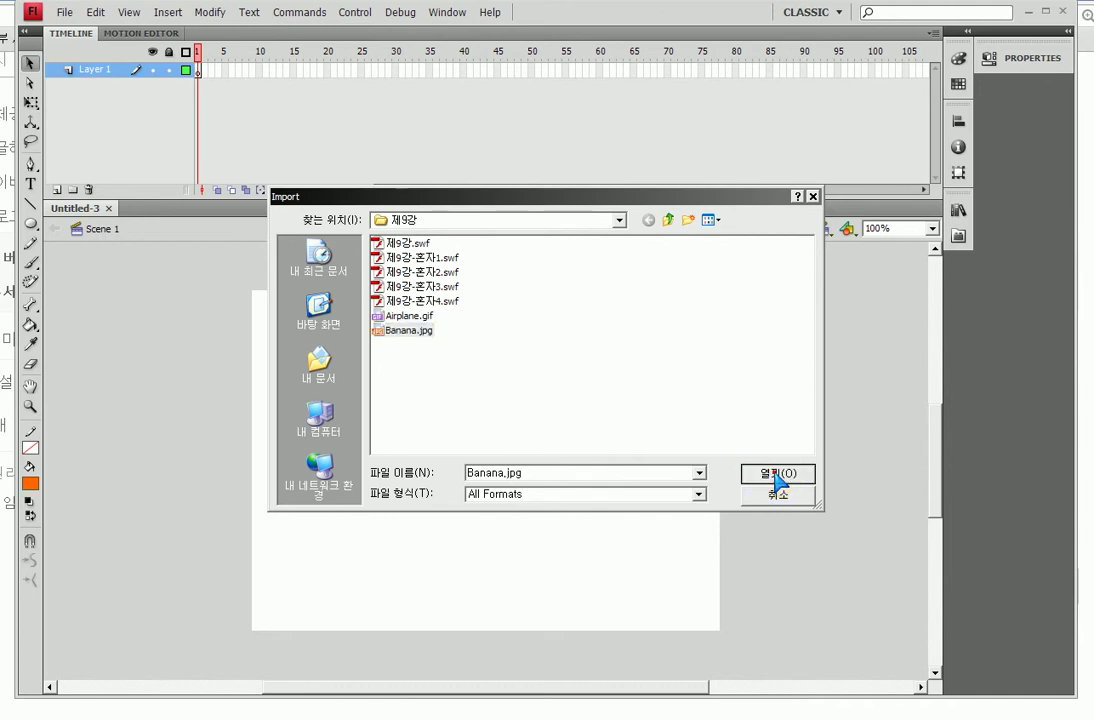
{"action": "left_click", "coordinate": [774, 473]}
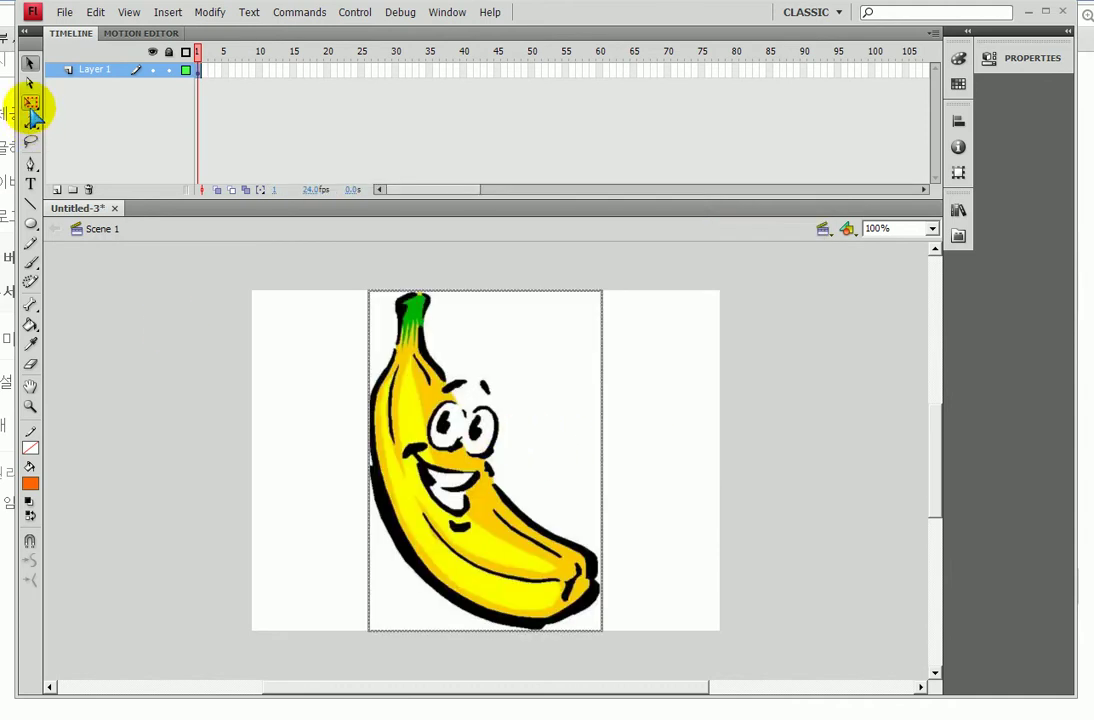
Step: Scale the banana image down proportionally to about 128 × 187 px and move it to the stage's left edge
{"action": "left_click", "coordinate": [31, 102]}
{"action": "left_click_drag", "start_coordinate": [371, 291], "coordinate": [431, 381]}
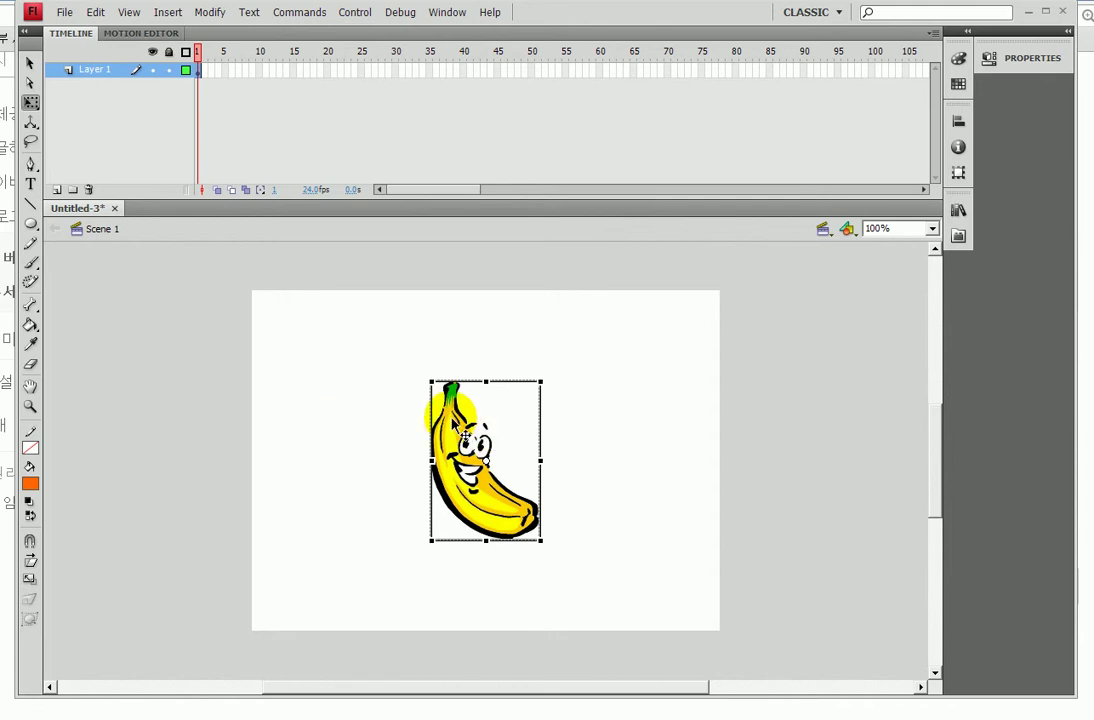
{"action": "left_click_drag", "start_coordinate": [432, 427], "coordinate": [268, 436]}
Step: Convert the banana image to a Graphic symbol named 바나나
{"action": "key", "text": "F8"}
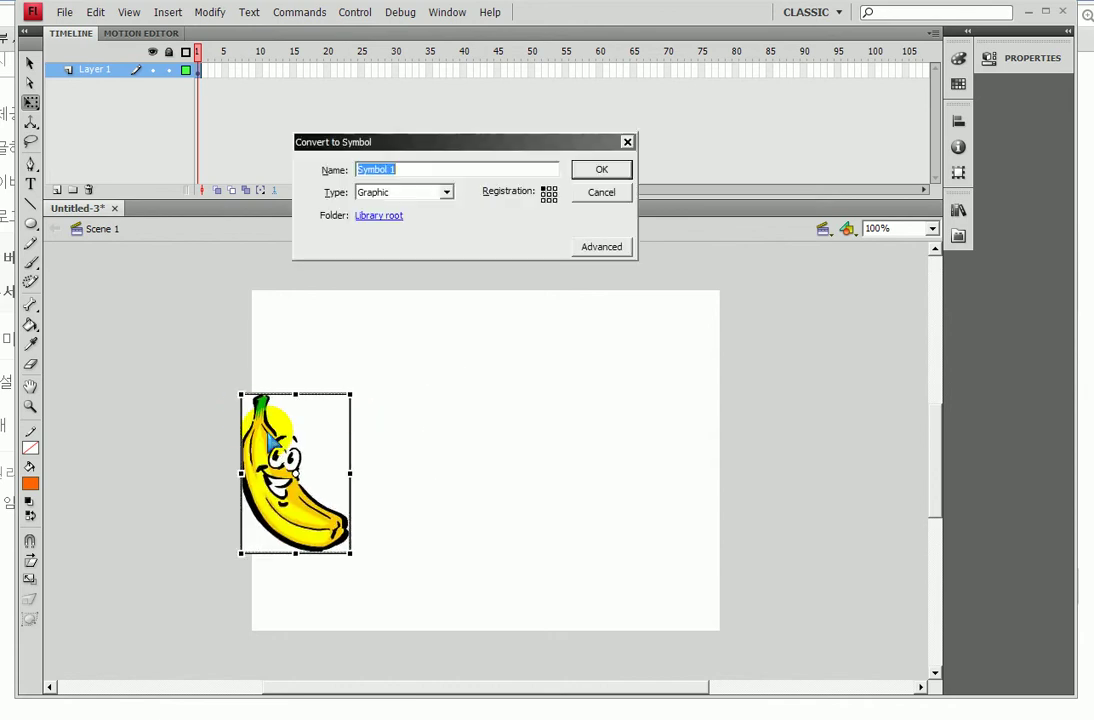
{"action": "type", "text": "ㅂㅏ나나"}
{"action": "left_click", "coordinate": [598, 170]}
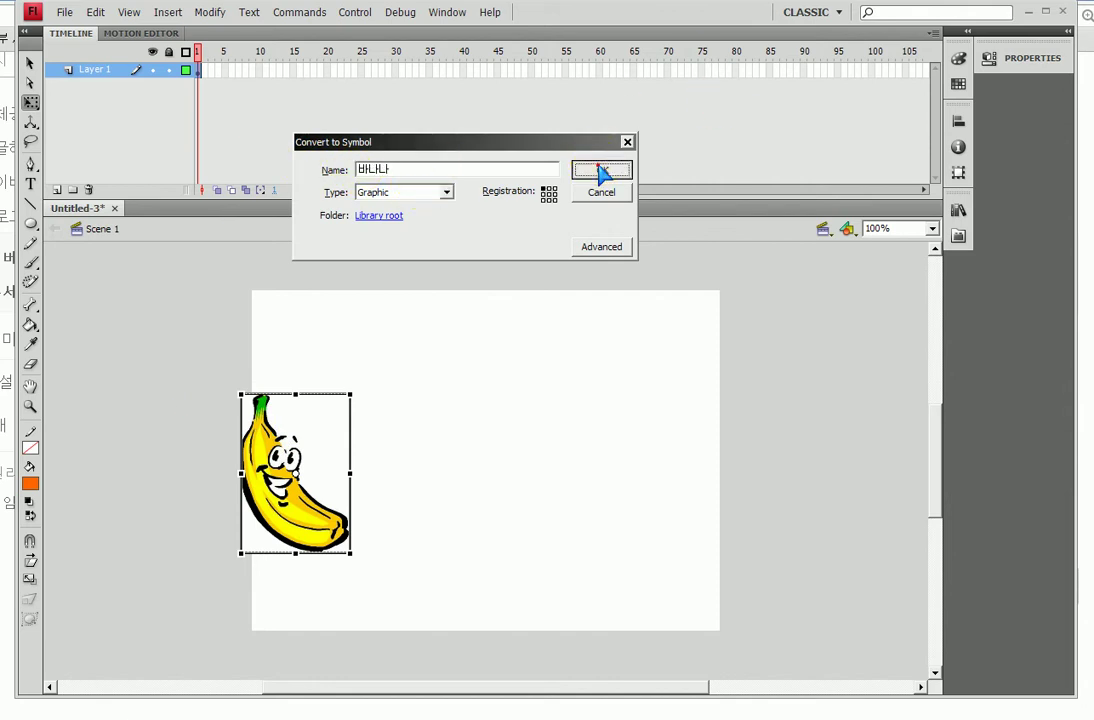
Step: Move the banana instance off the stage, beyond its upper-left corner
{"action": "left_click", "coordinate": [30, 63]}
{"action": "left_click_drag", "start_coordinate": [262, 440], "coordinate": [190, 356]}
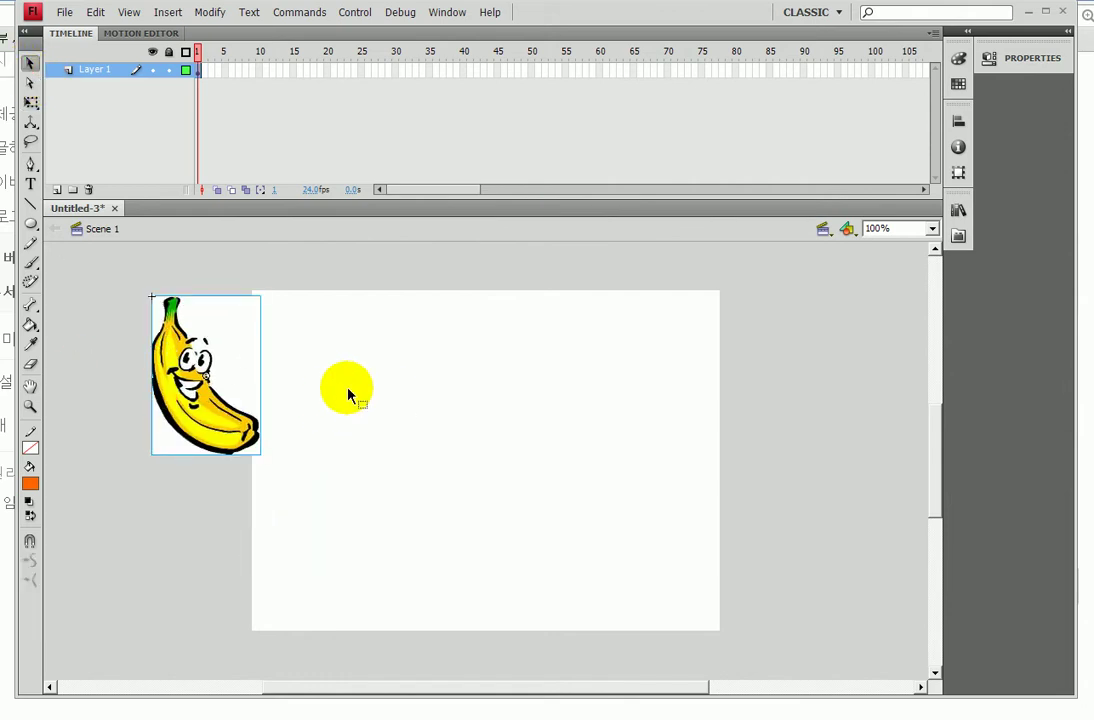
{"action": "key", "text": "ctrl+minus"}
{"action": "left_click_drag", "start_coordinate": [305, 396], "coordinate": [265, 331]}
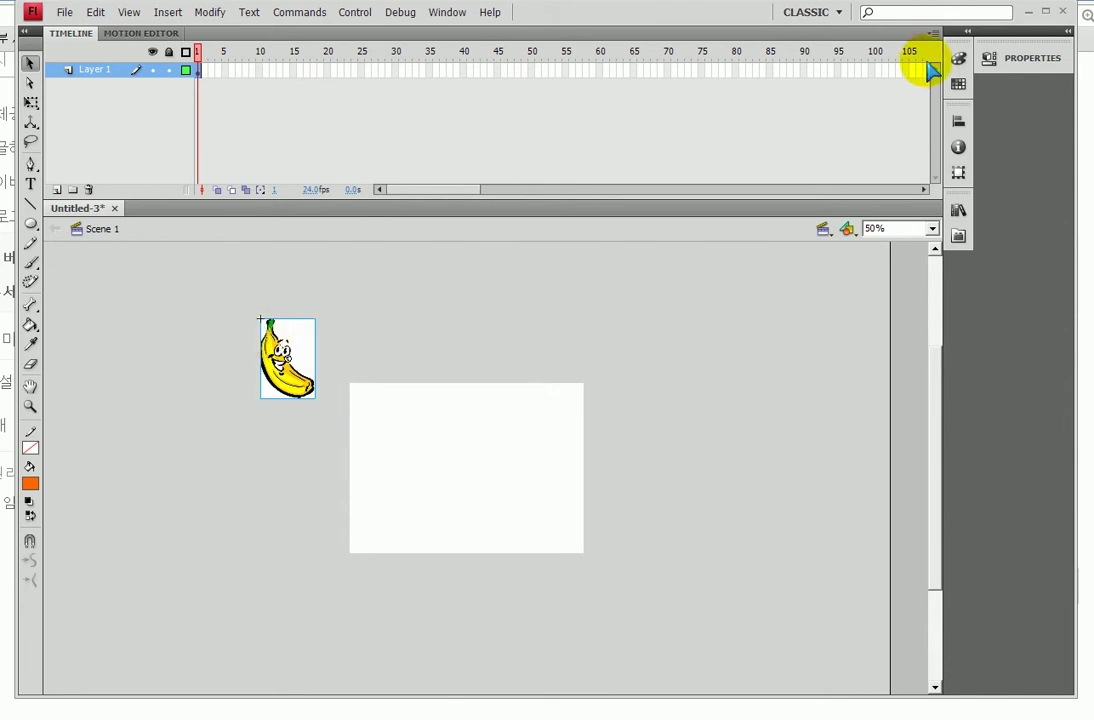
Step: Align the banana instance to the stage's horizontal and vertical centre
{"action": "left_click", "coordinate": [1066, 32]}
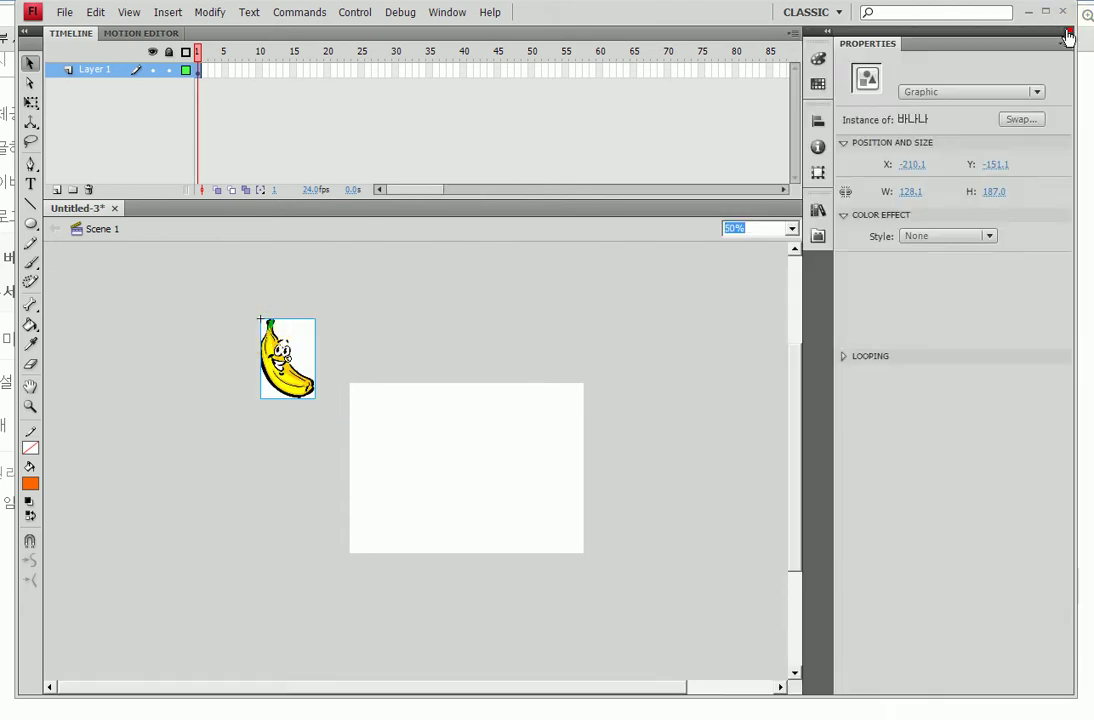
{"action": "left_click", "coordinate": [818, 121]}
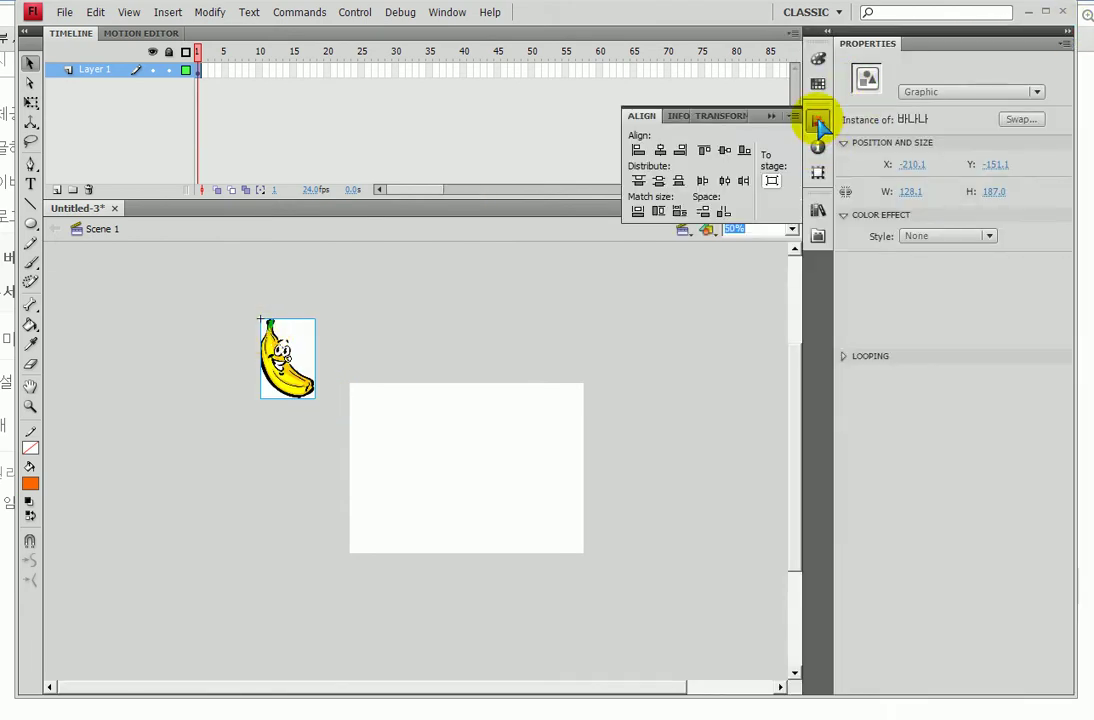
{"action": "left_click", "coordinate": [771, 181]}
{"action": "left_click", "coordinate": [772, 179]}
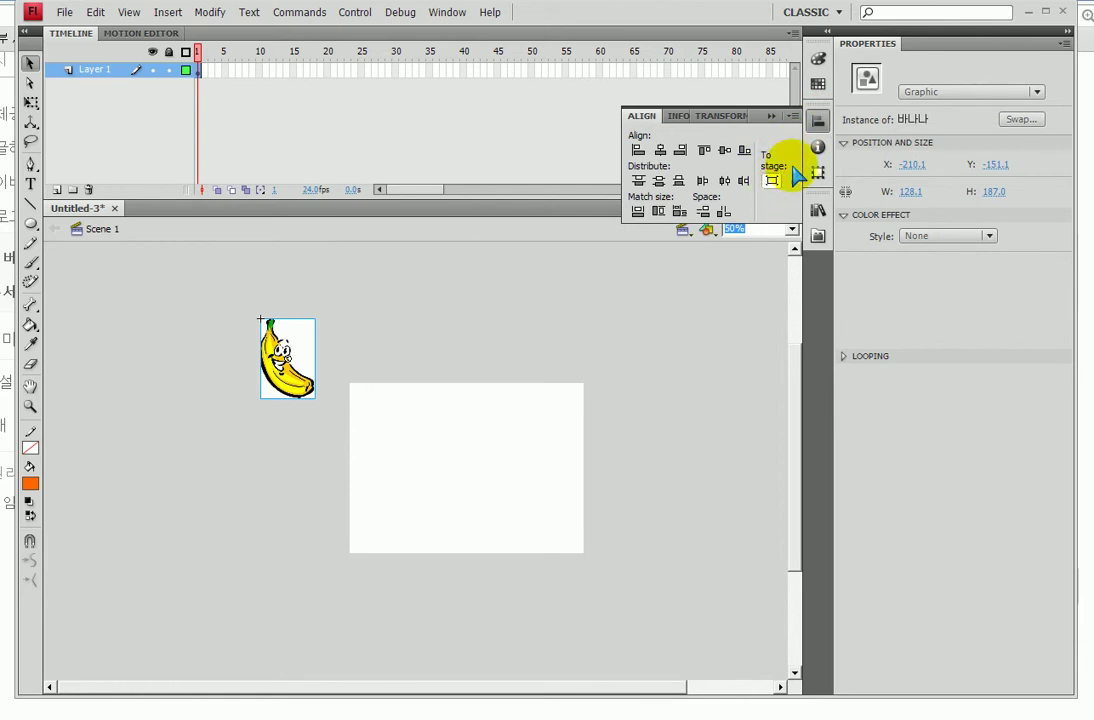
{"action": "left_click", "coordinate": [660, 151]}
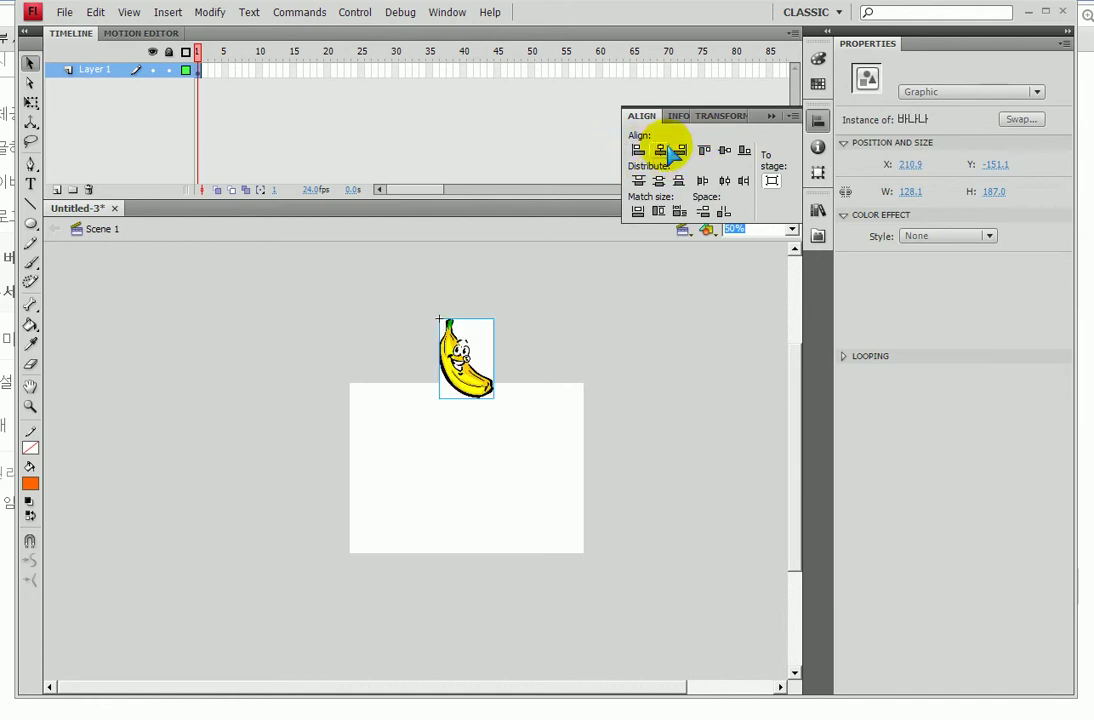
{"action": "left_click", "coordinate": [725, 150]}
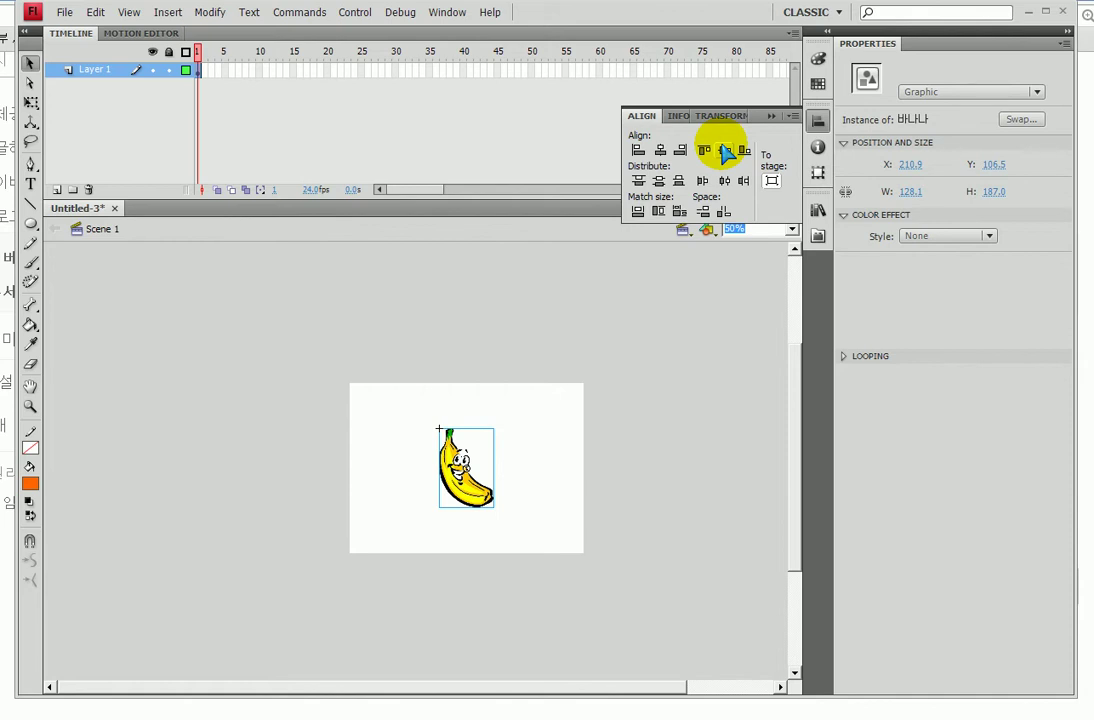
{"action": "left_click", "coordinate": [772, 116]}
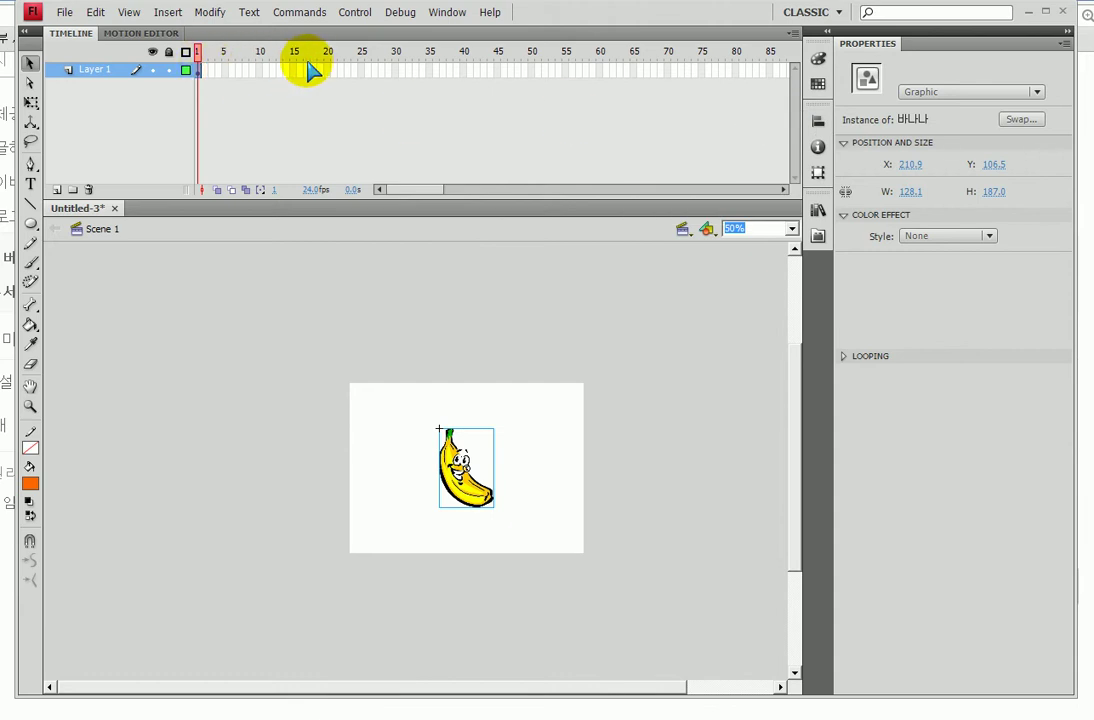
Step: Insert a keyframe at frame 60 of Layer 1 and create a classic tween between frames 1 and 60
{"action": "left_click", "coordinate": [600, 71]}
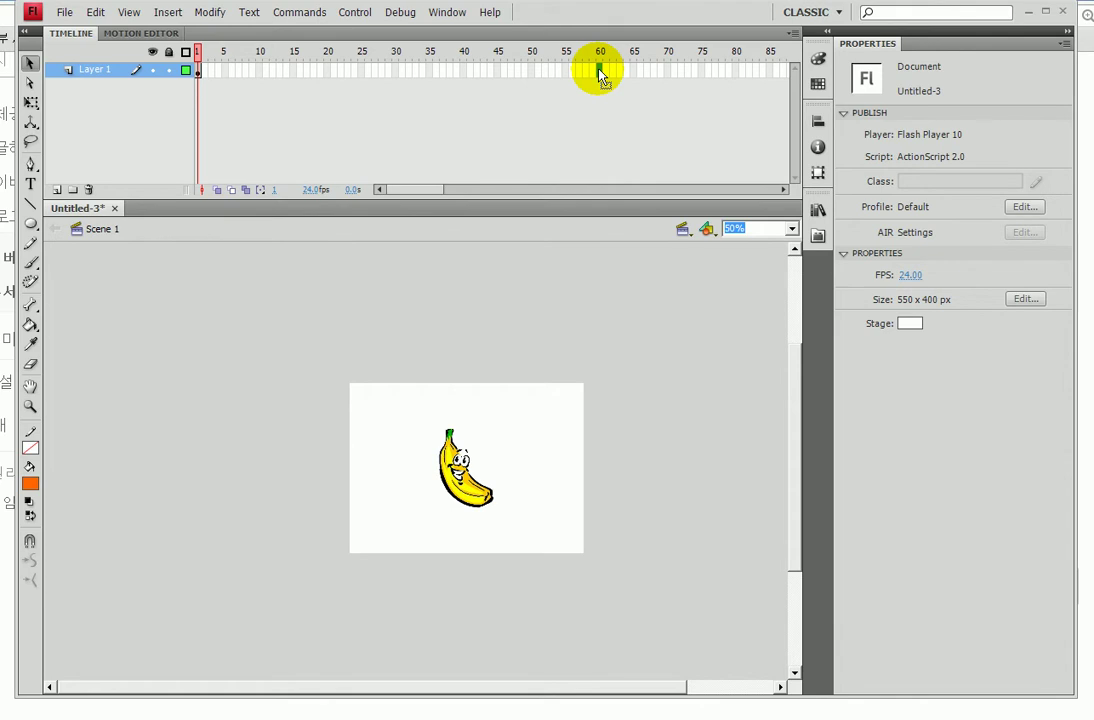
{"action": "key", "text": "F5"}
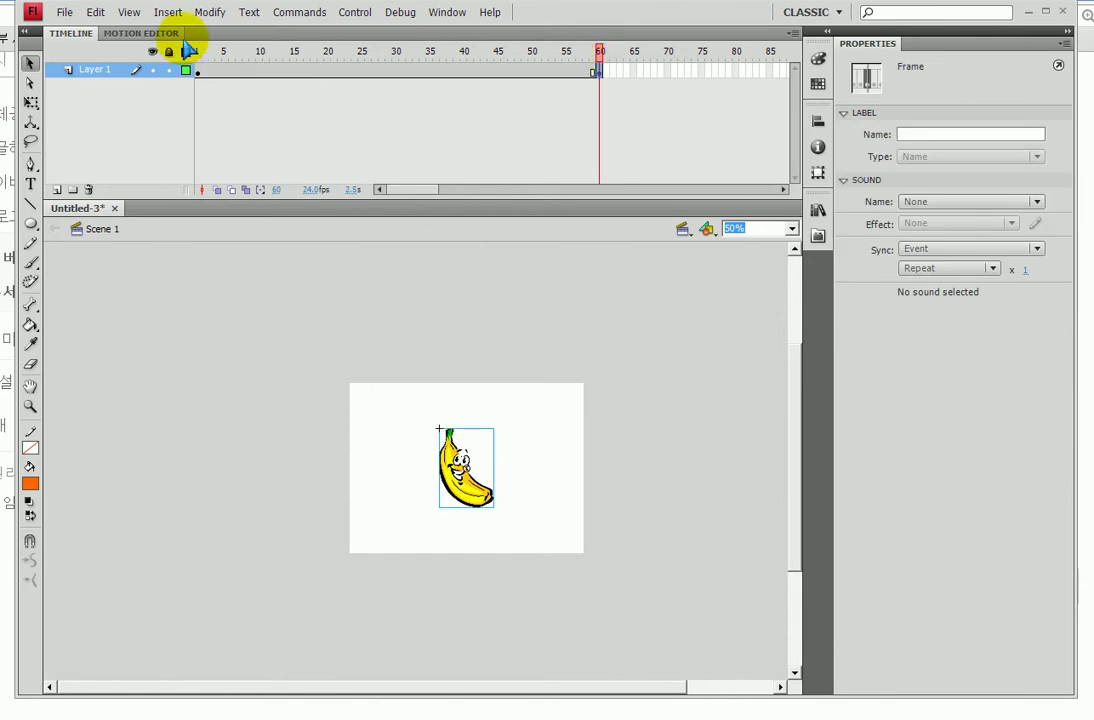
{"action": "left_click", "coordinate": [197, 70]}
{"action": "left_click", "coordinate": [598, 70]}
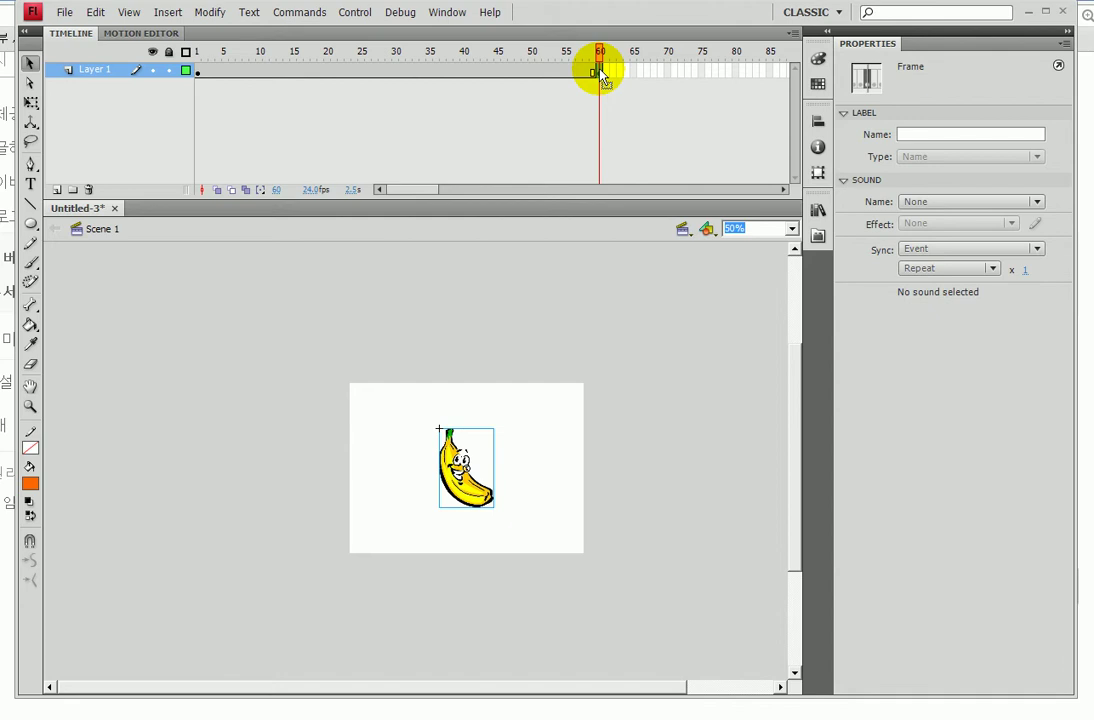
{"action": "right_click", "coordinate": [410, 72]}
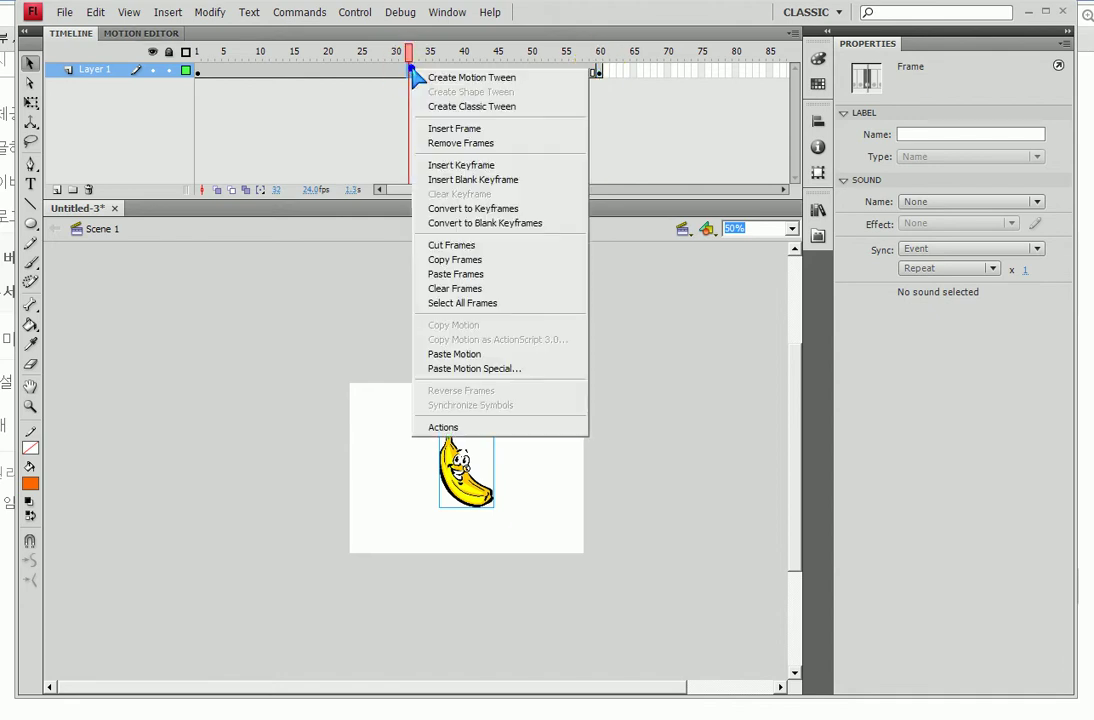
{"action": "left_click", "coordinate": [460, 108]}
Step: Save the document in the 플래시 folder as 플래시학습7day-바나나돌리기.fla
{"action": "key", "text": "ctrl+s"}
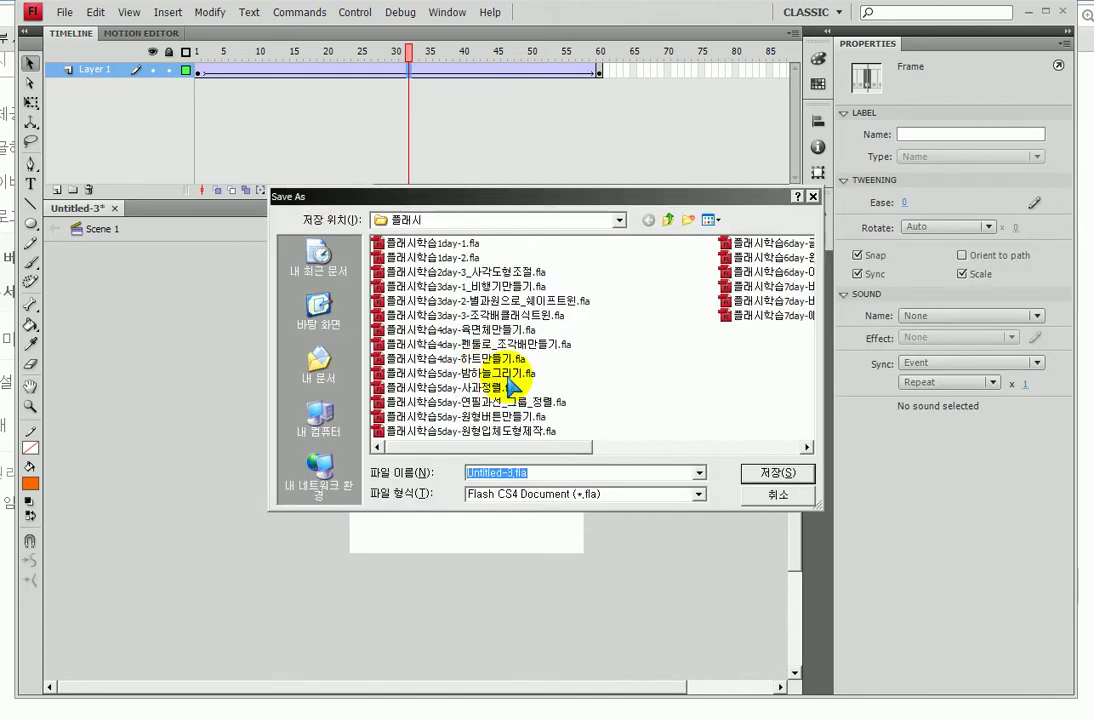
{"action": "left_click", "coordinate": [748, 315]}
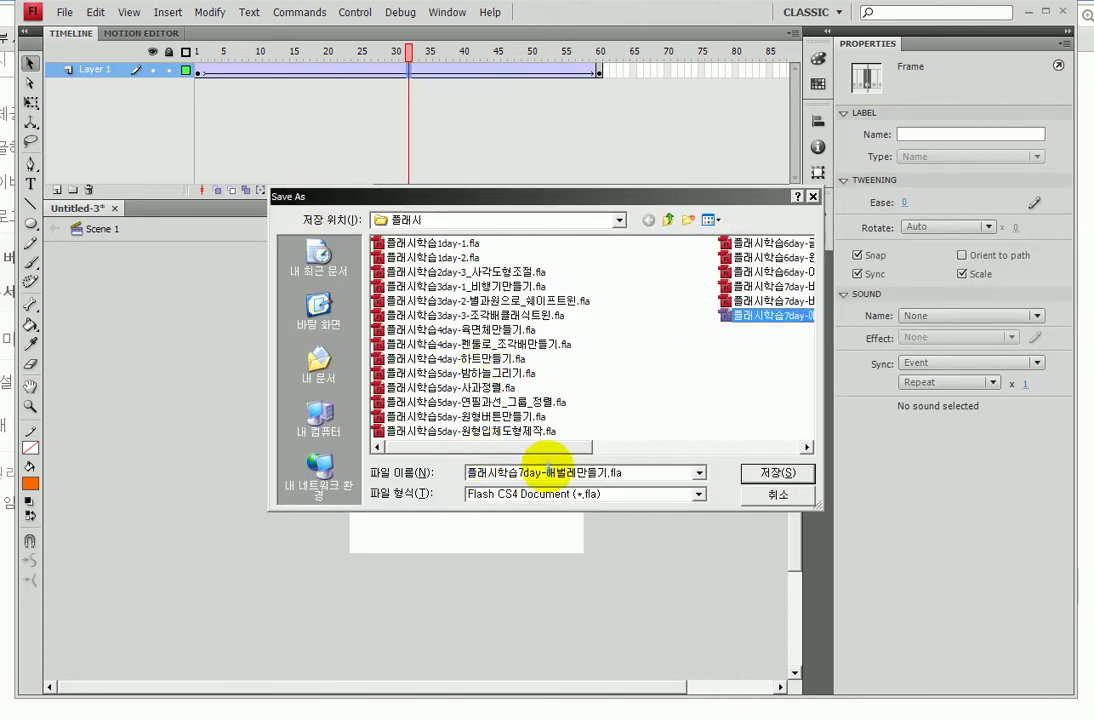
{"action": "double_click", "coordinate": [553, 473]}
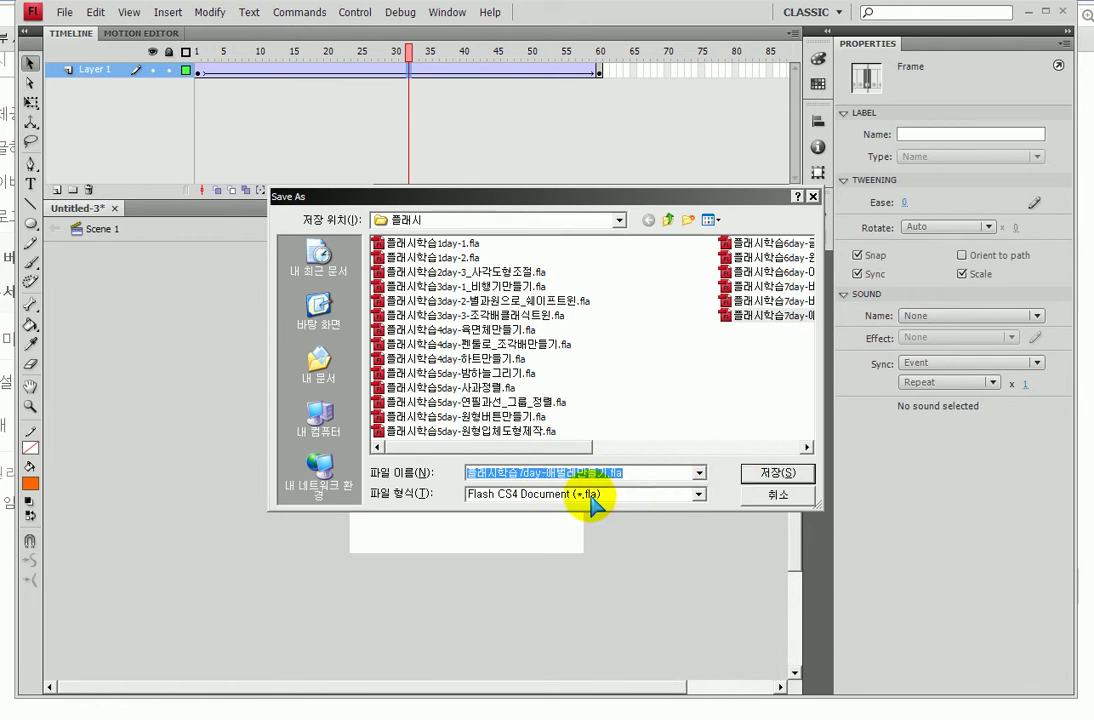
{"action": "left_click", "coordinate": [545, 473]}
{"action": "left_click_drag", "start_coordinate": [547, 473], "coordinate": [684, 472]}
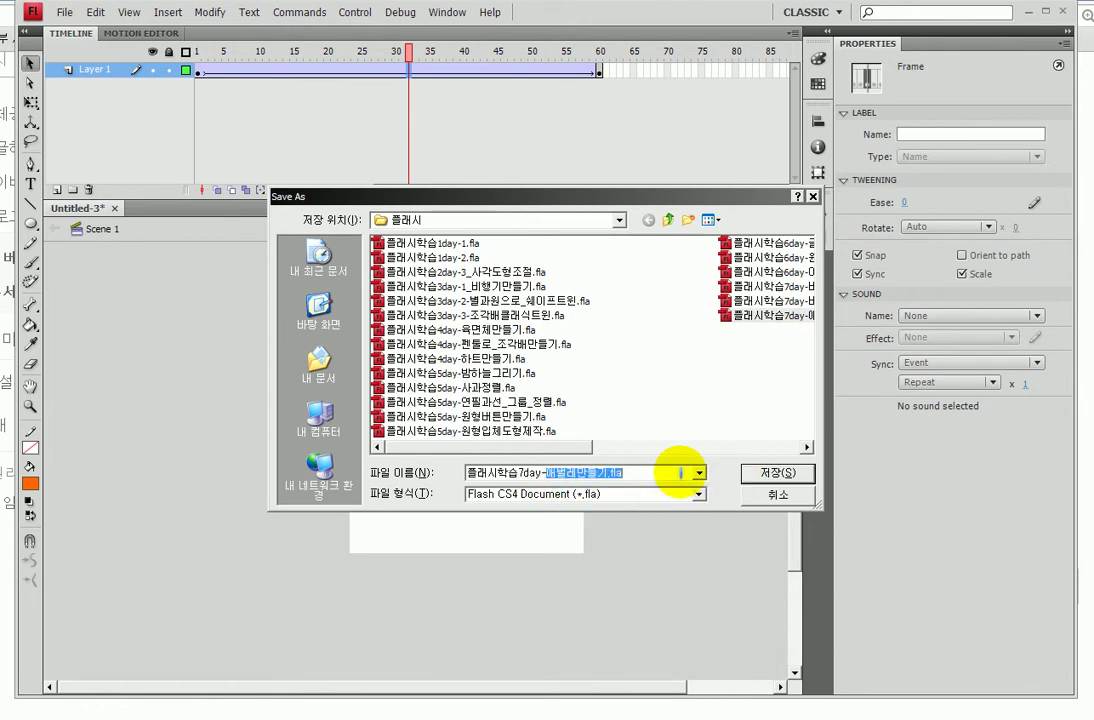
{"action": "type", "text": "배"}
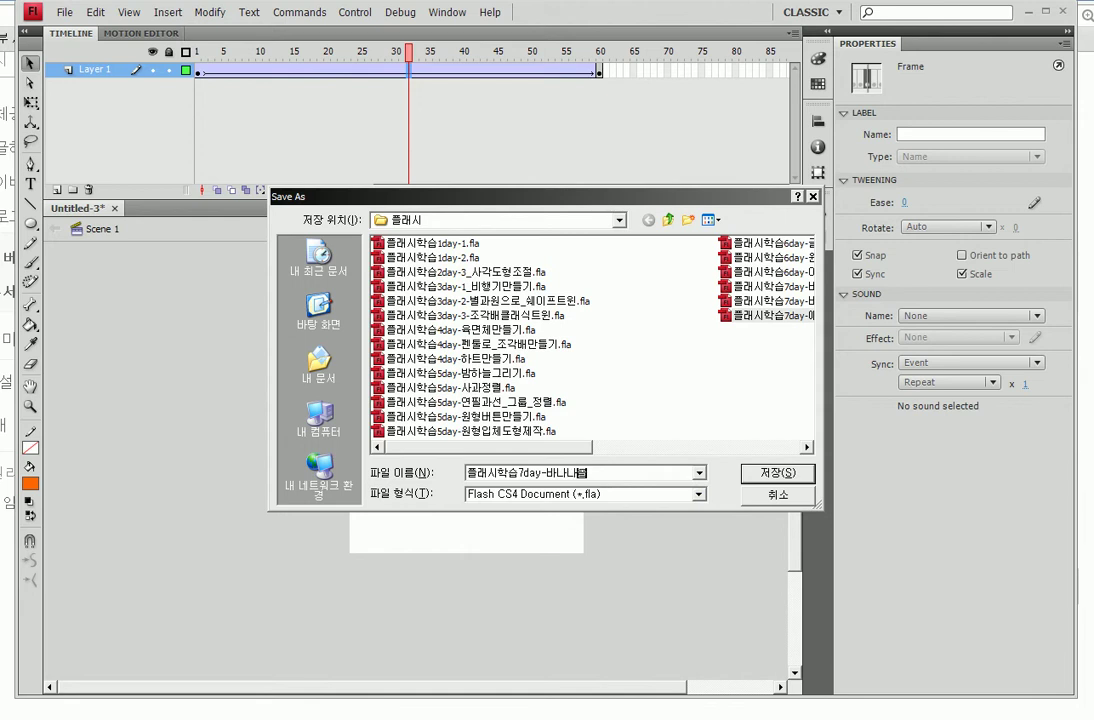
{"action": "key", "text": "Return"}
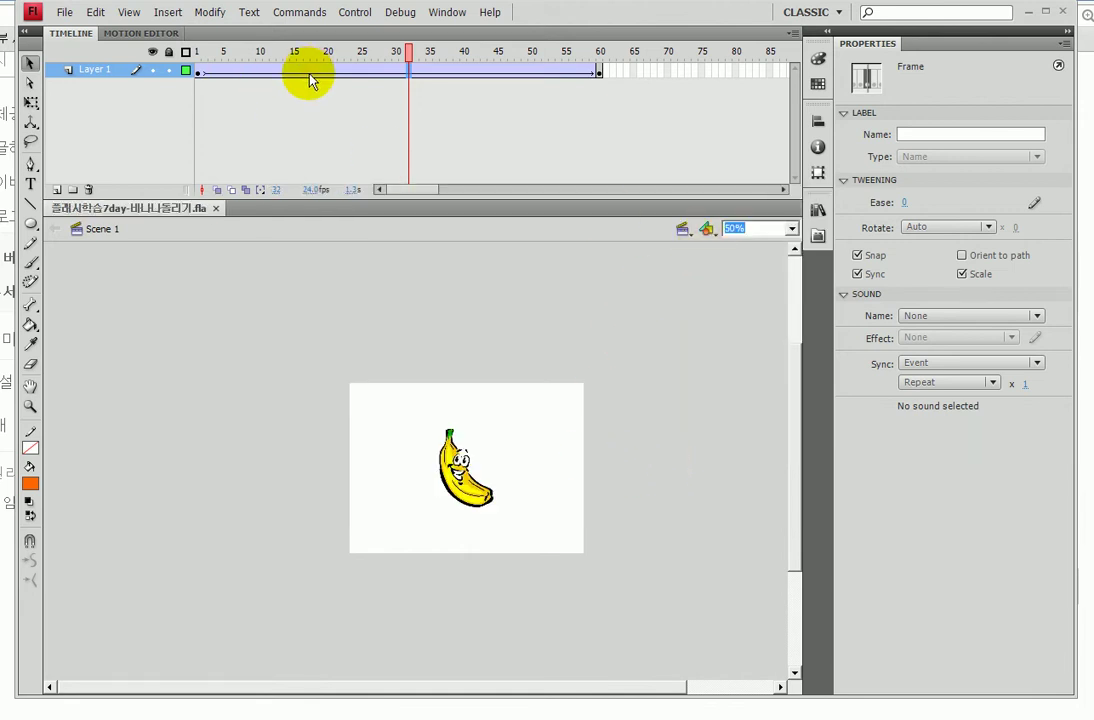
{"action": "mouse_move", "coordinate": [265, 78]}
{"action": "left_mouse_down"}
{"action": "mouse_move", "coordinate": [290, 58]}
{"action": "mouse_move", "coordinate": [400, 45]}
{"action": "left_mouse_up"}
{"action": "mouse_move", "coordinate": [458, 73]}
{"action": "left_mouse_down"}
{"action": "mouse_move", "coordinate": [495, 40]}
{"action": "mouse_move", "coordinate": [497, 90]}
{"action": "left_mouse_up"}
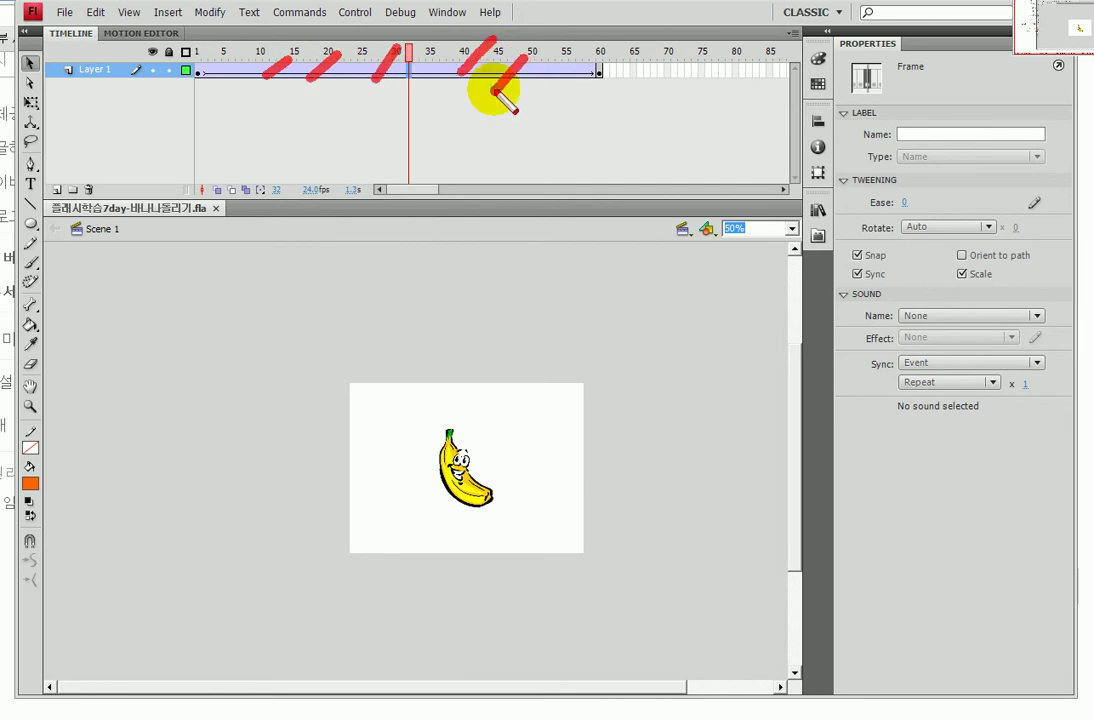
Step: Set the classic tween's rotation direction to CW
{"action": "left_click", "coordinate": [344, 72]}
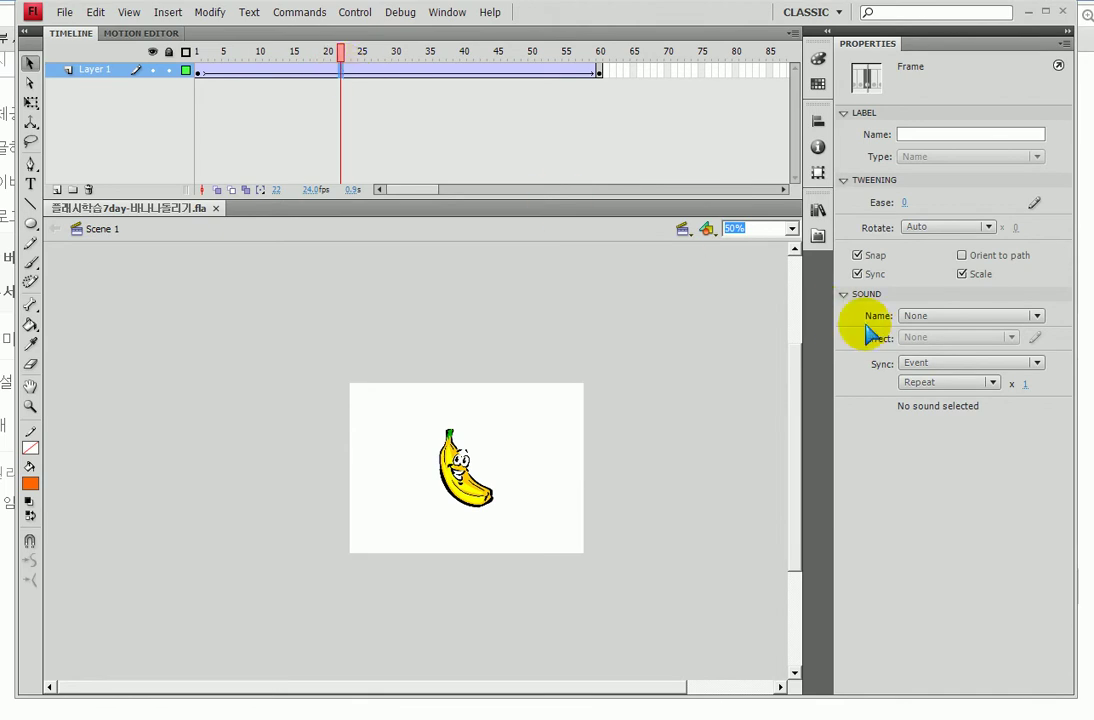
{"action": "left_click", "coordinate": [950, 230]}
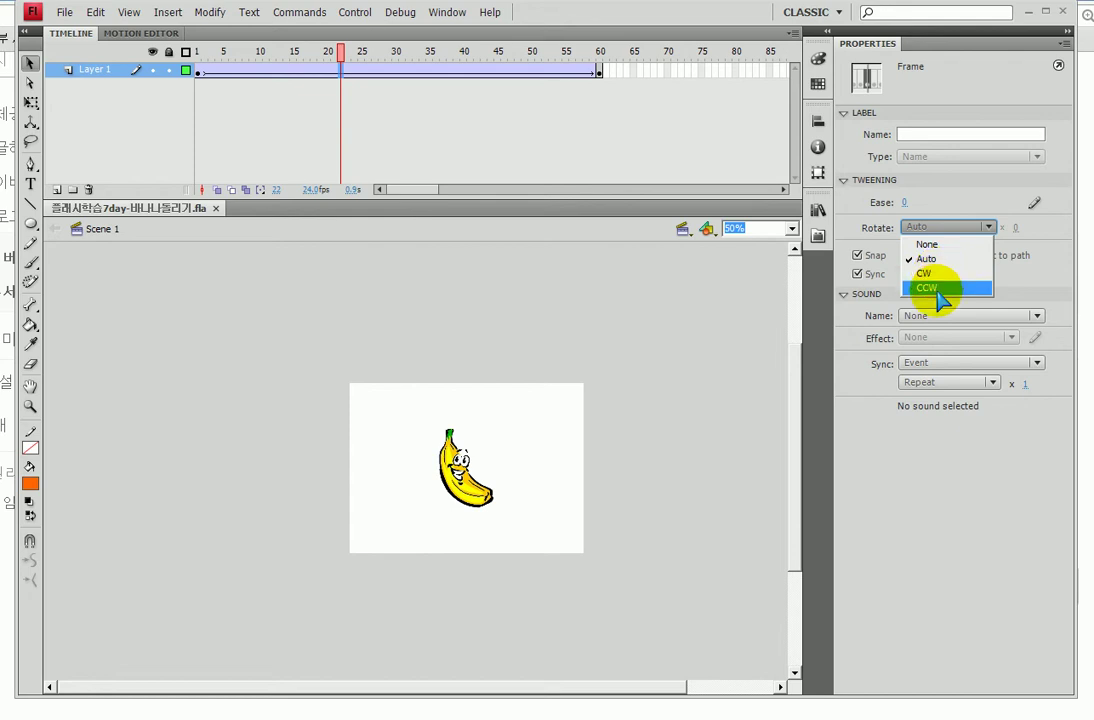
{"action": "left_click", "coordinate": [930, 273]}
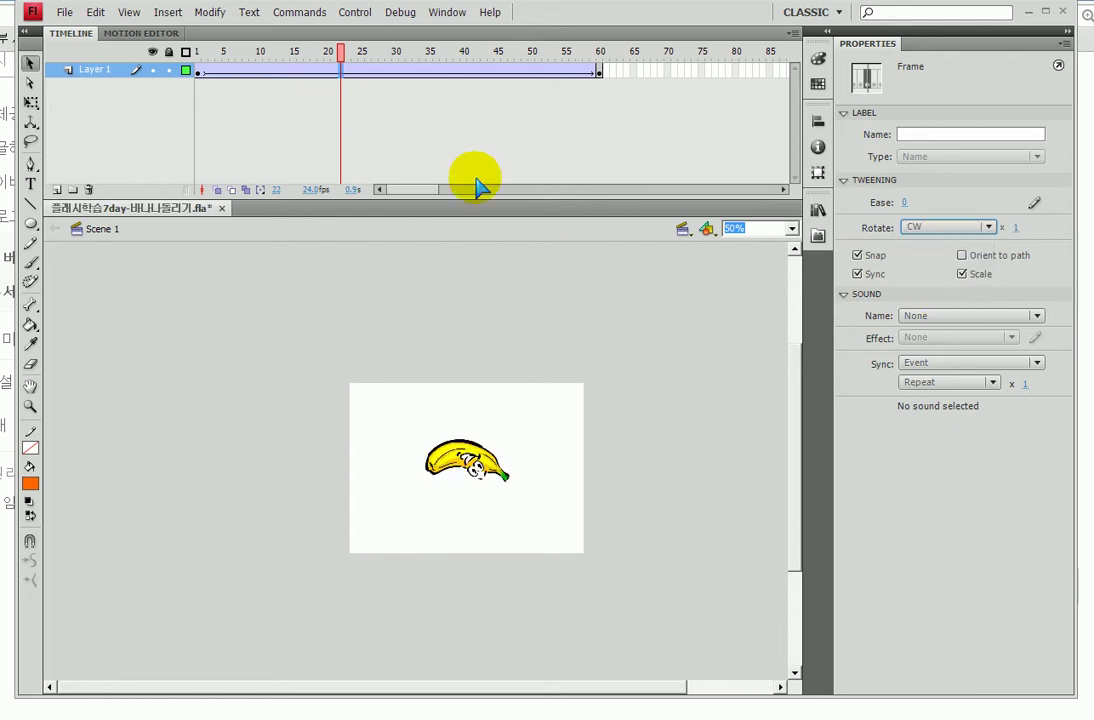
Step: Scrub the timeline from frame 1 to frame 60 to check the banana's rotation
{"action": "left_click", "coordinate": [197, 69]}
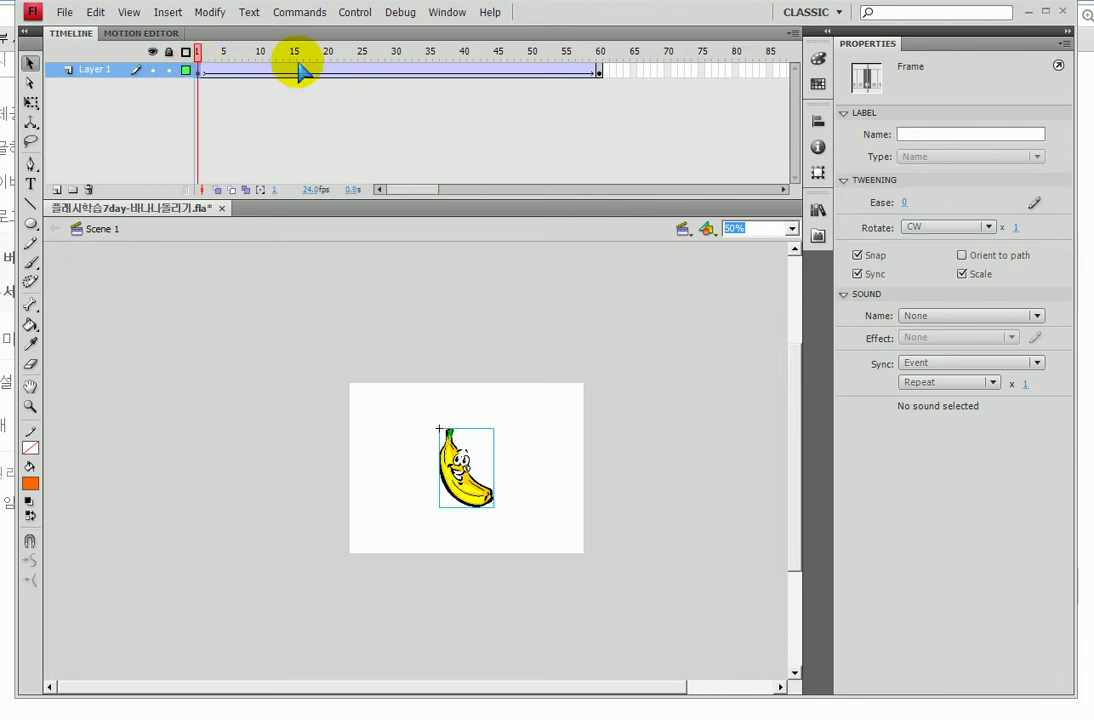
{"action": "left_click_drag", "start_coordinate": [199, 47], "coordinate": [601, 53]}
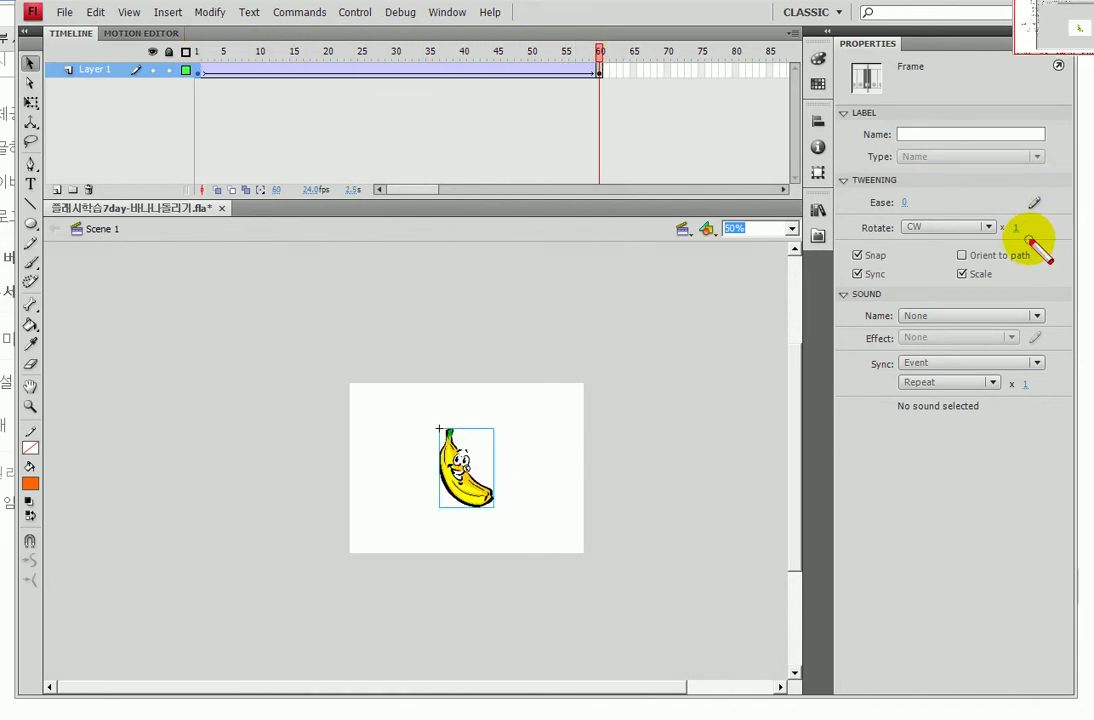
{"action": "mouse_move", "coordinate": [1028, 244]}
{"action": "left_mouse_down"}
{"action": "mouse_move", "coordinate": [1001, 204]}
{"action": "mouse_move", "coordinate": [1033, 204]}
{"action": "mouse_move", "coordinate": [1022, 262]}
{"action": "left_mouse_up"}
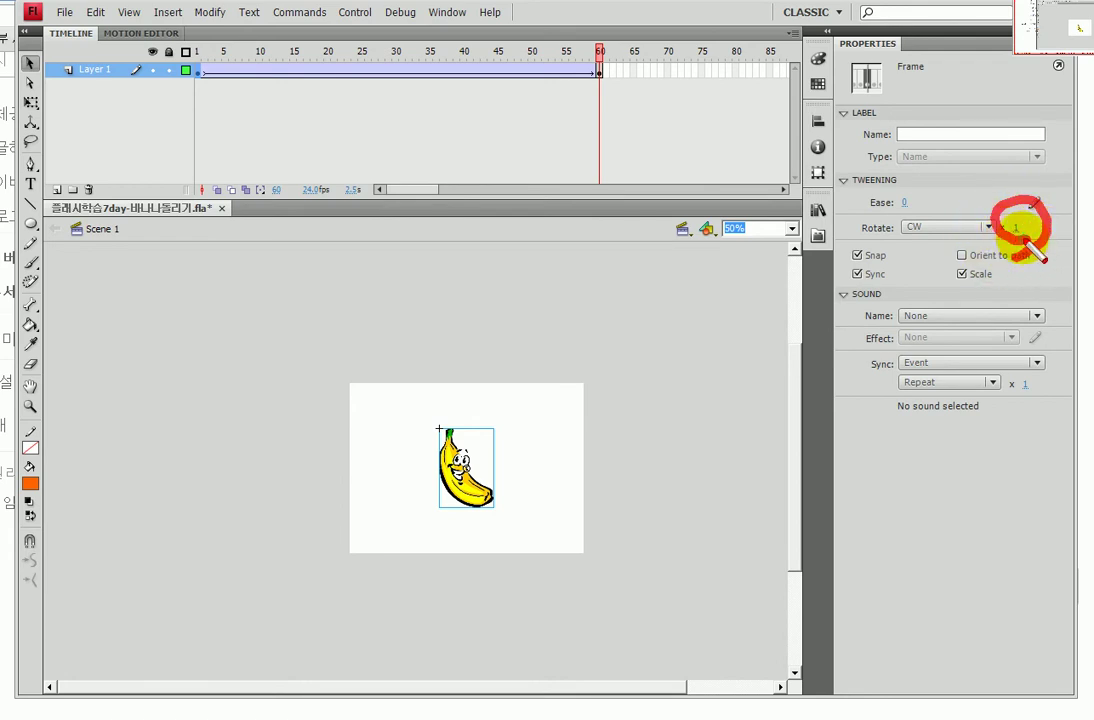
{"action": "key", "text": "Escape"}
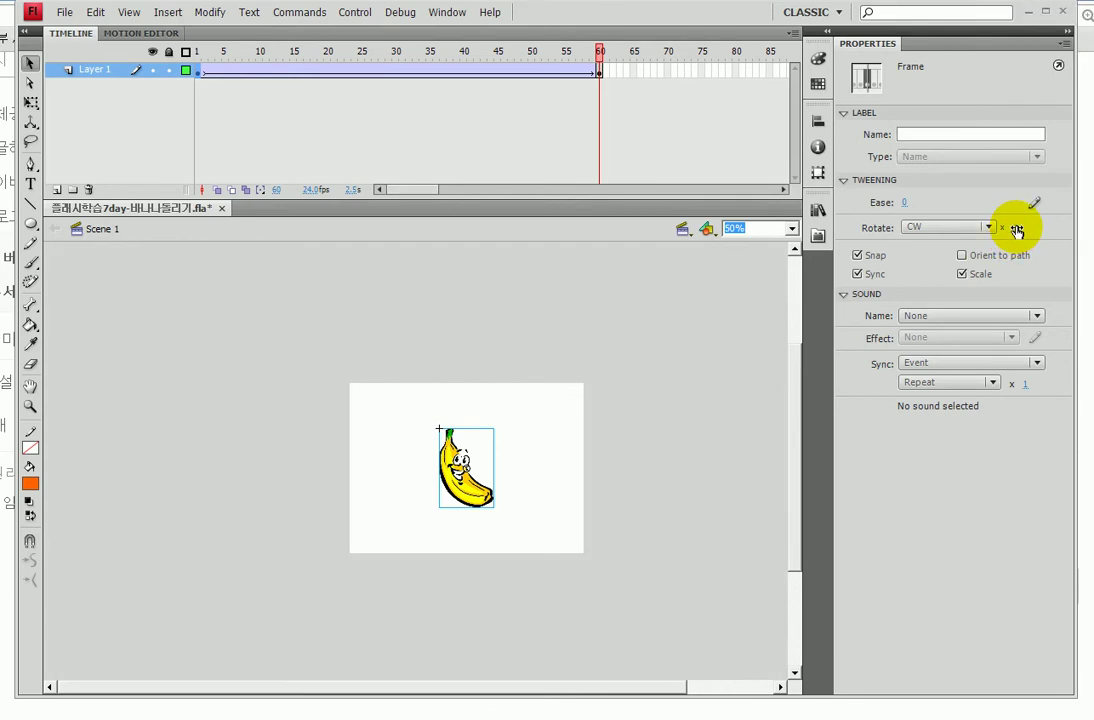
Step: Set the tween's clockwise rotation count to 2, and test the movie to check the spin
{"action": "left_click", "coordinate": [1017, 229]}
{"action": "type", "text": "2"}
{"action": "key", "text": "Return"}
{"action": "key", "text": "ctrl+Return"}
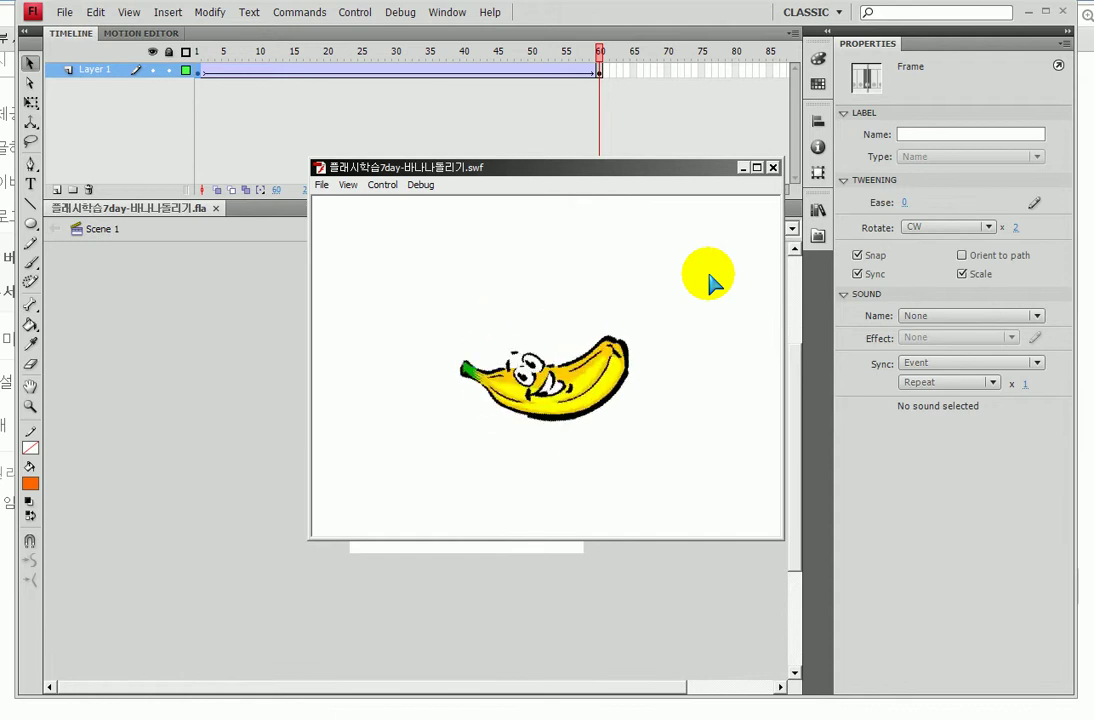
{"action": "left_click", "coordinate": [773, 167]}
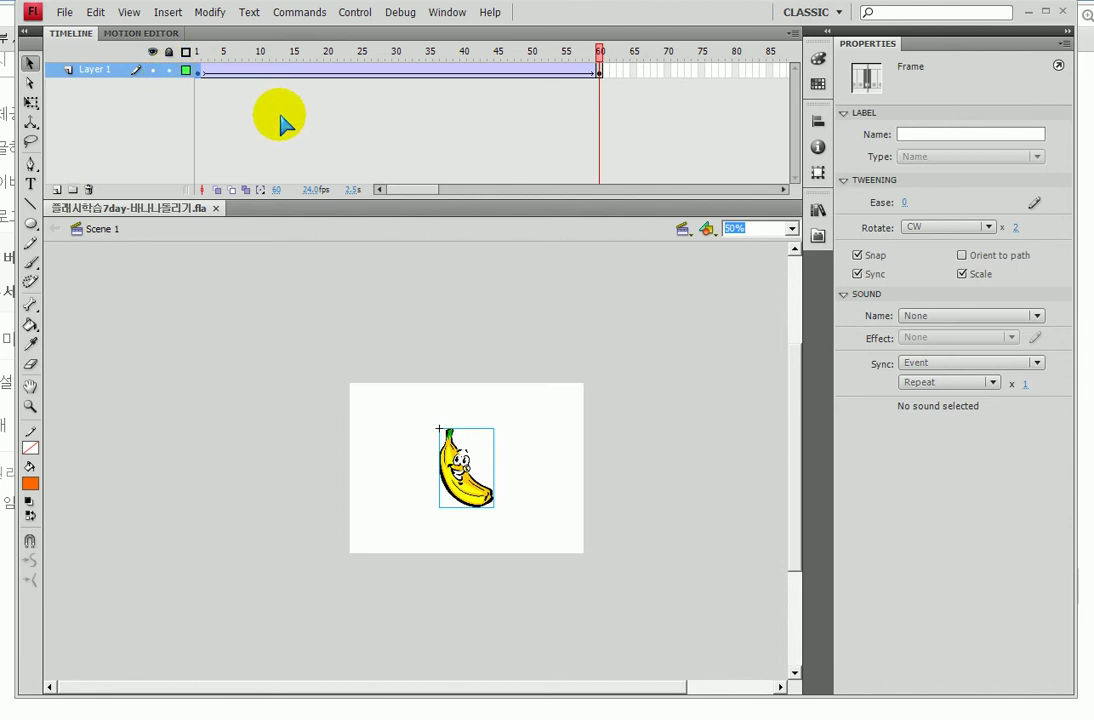
{"action": "right_click", "coordinate": [346, 70]}
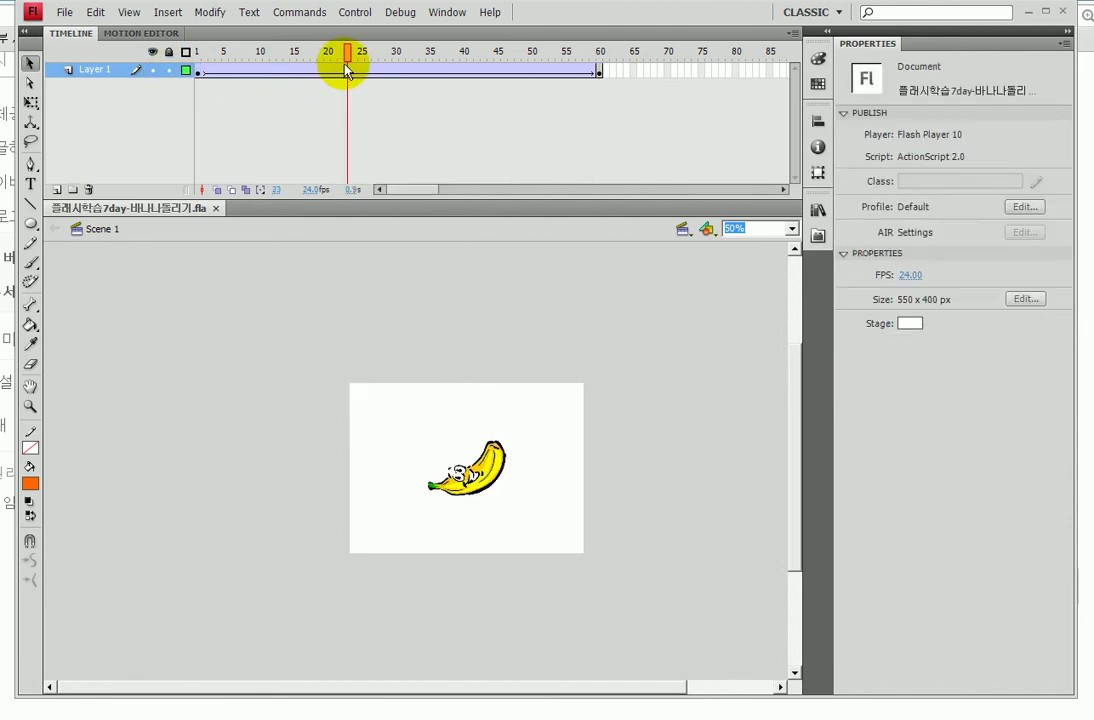
{"action": "right_click", "coordinate": [342, 70]}
{"action": "left_click", "coordinate": [295, 121]}
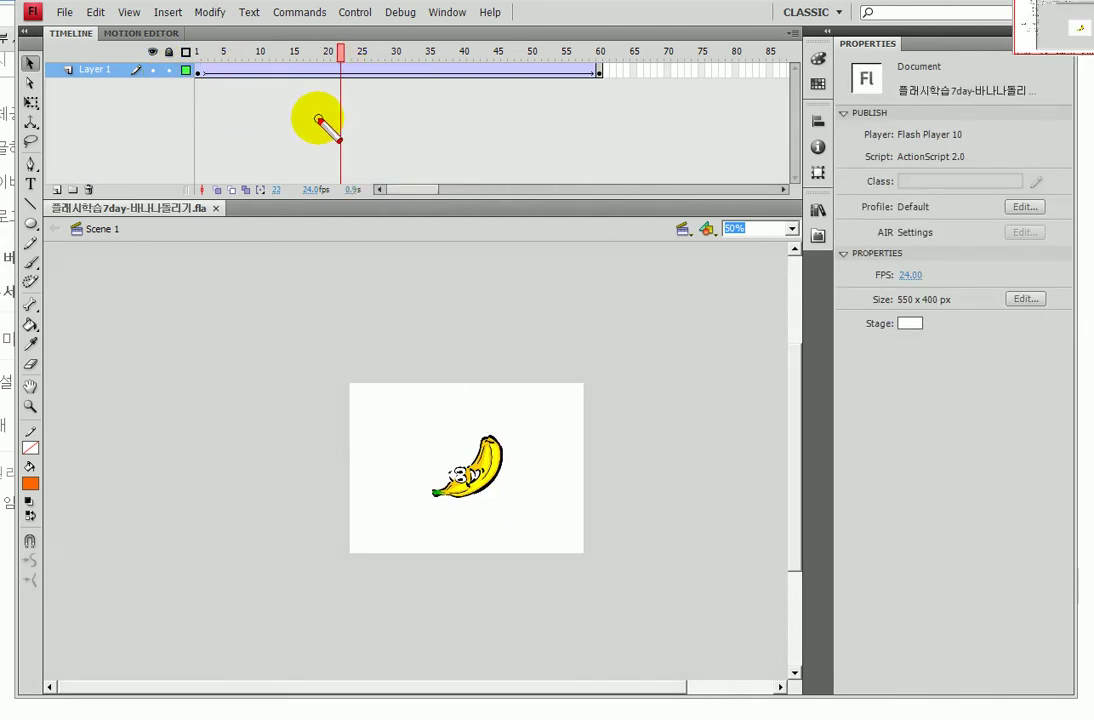
{"action": "mouse_move", "coordinate": [185, 56]}
{"action": "left_mouse_down"}
{"action": "mouse_move", "coordinate": [189, 85]}
{"action": "mouse_move", "coordinate": [204, 60]}
{"action": "left_mouse_up"}
{"action": "left_click_drag", "start_coordinate": [588, 58], "coordinate": [614, 62]}
{"action": "mouse_move", "coordinate": [357, 67]}
{"action": "left_mouse_down"}
{"action": "mouse_move", "coordinate": [340, 90]}
{"action": "mouse_move", "coordinate": [296, 97]}
{"action": "left_mouse_up"}
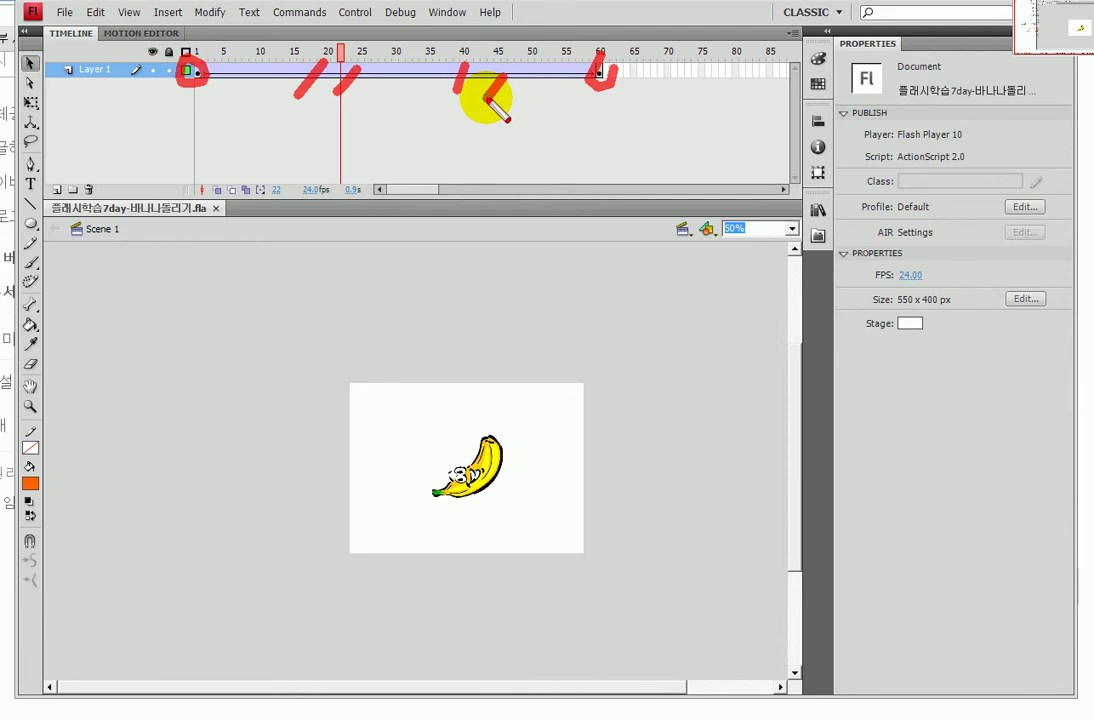
{"action": "key", "text": "Escape"}
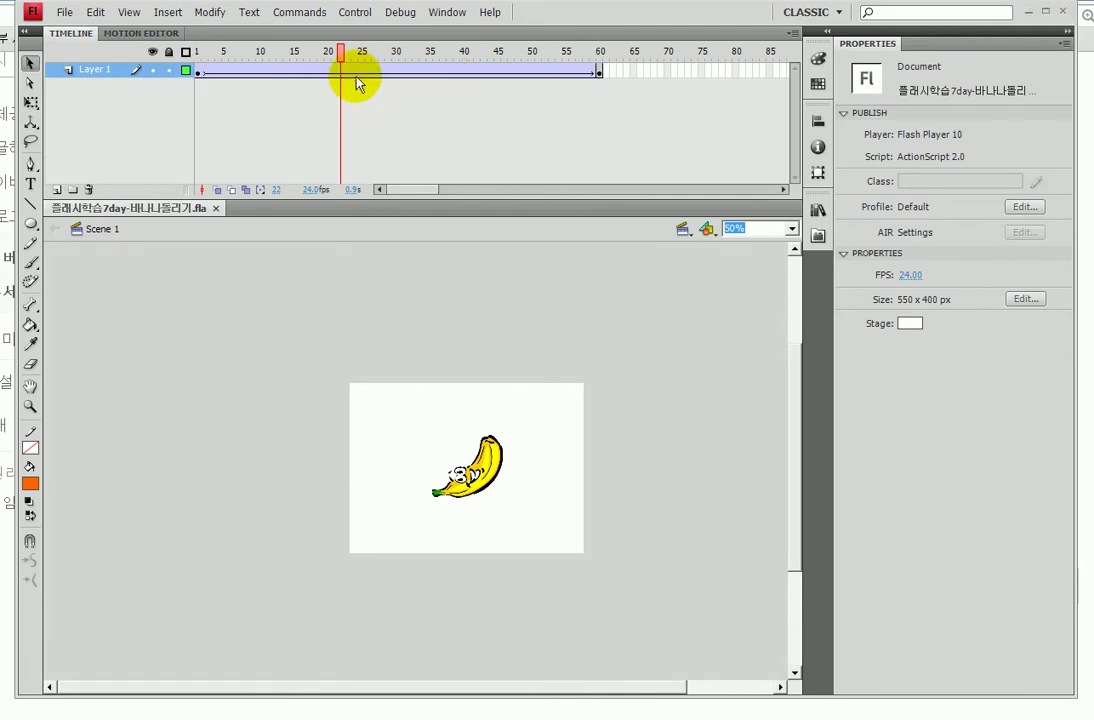
Step: Copy the motion of the classic tween on Layer 1
{"action": "left_click", "coordinate": [358, 70]}
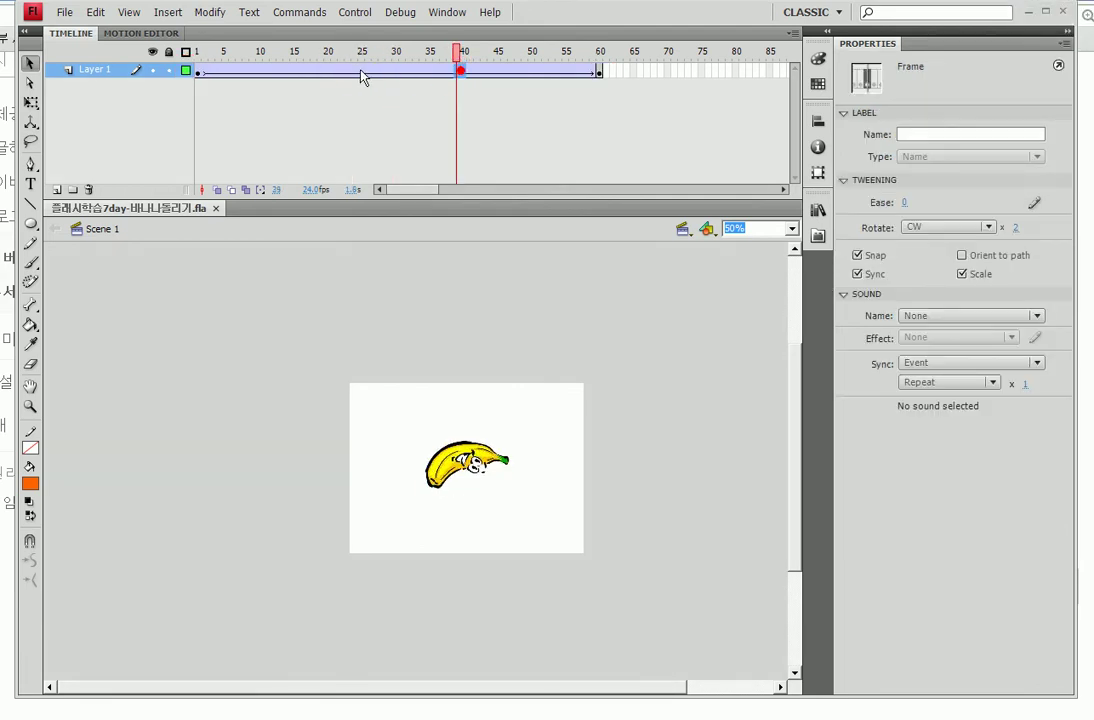
{"action": "right_click", "coordinate": [367, 70]}
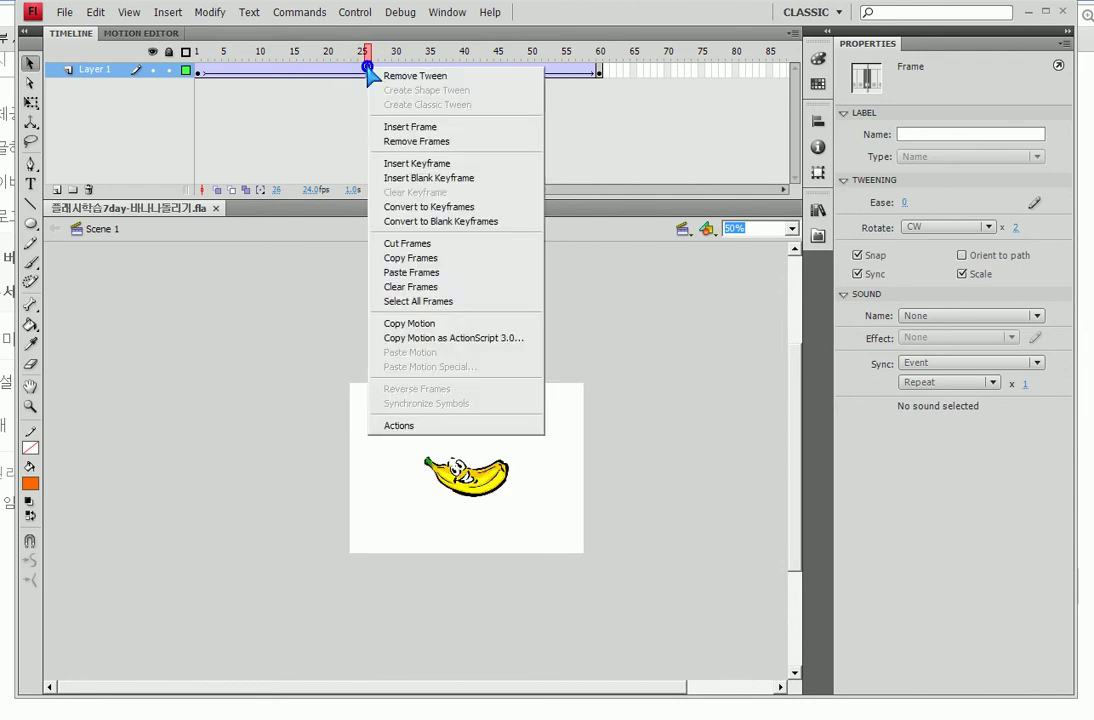
{"action": "left_click", "coordinate": [441, 326]}
Step: Lock Layer 1 and place the 바나나 symbol on a new layer near the stage's upper-left corner, at about X 48, Y 18
{"action": "left_click", "coordinate": [168, 70]}
{"action": "left_click", "coordinate": [56, 189]}
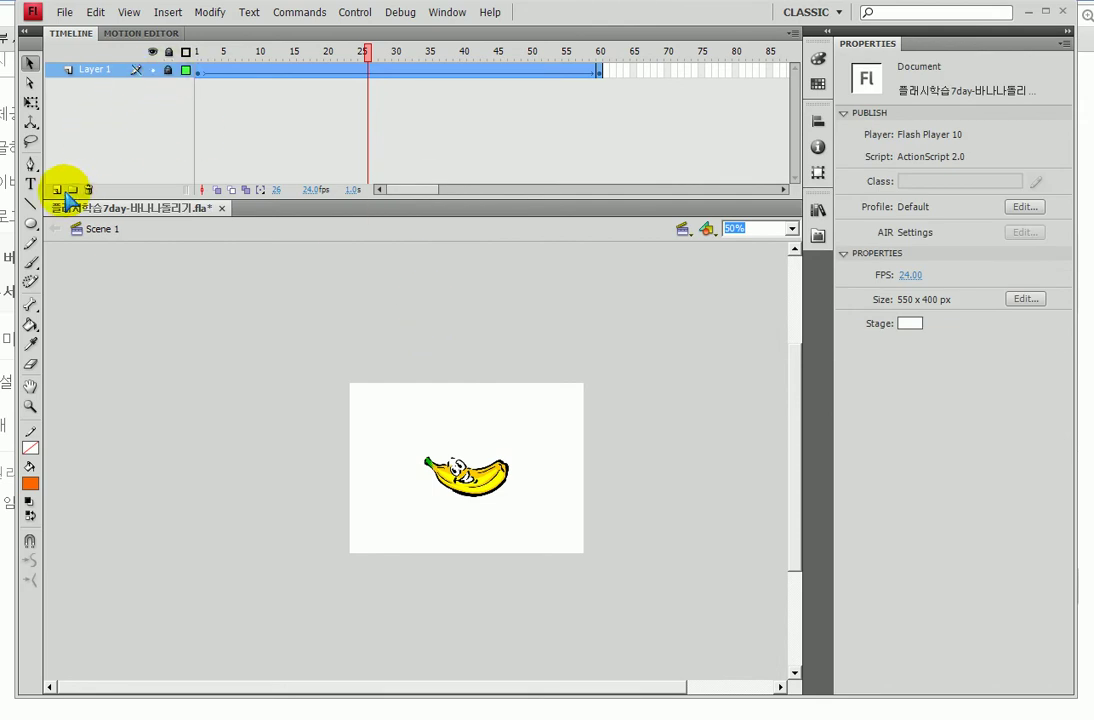
{"action": "left_click", "coordinate": [817, 210]}
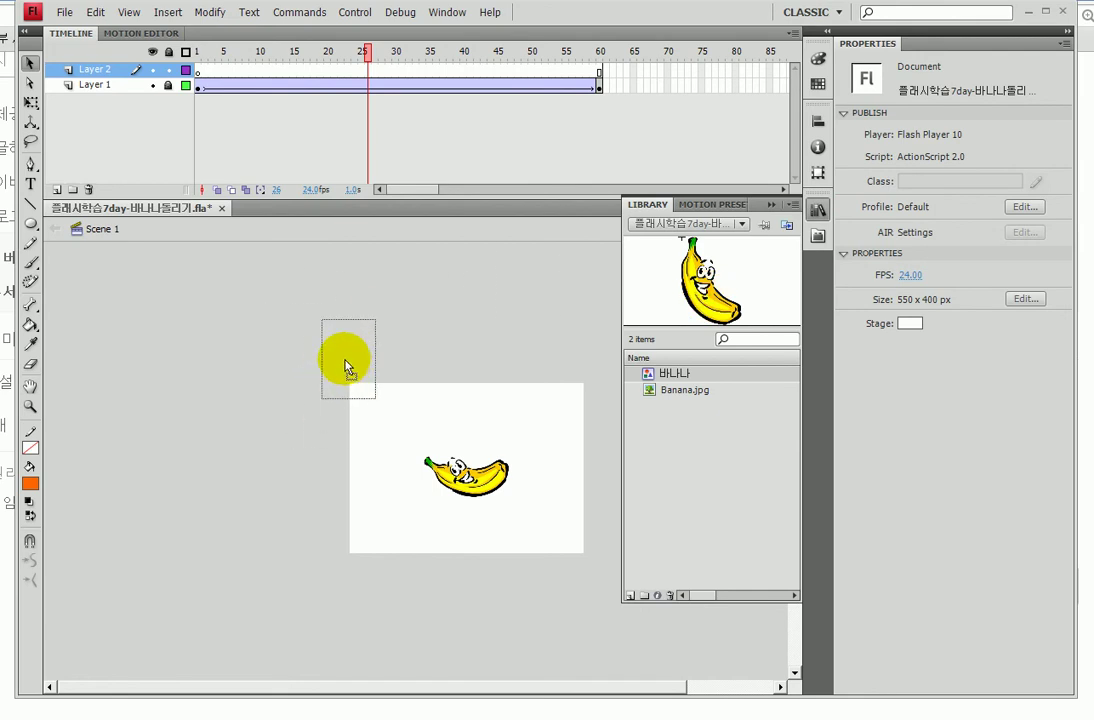
{"action": "left_click_drag", "start_coordinate": [372, 384], "coordinate": [366, 475]}
{"action": "left_click", "coordinate": [773, 203]}
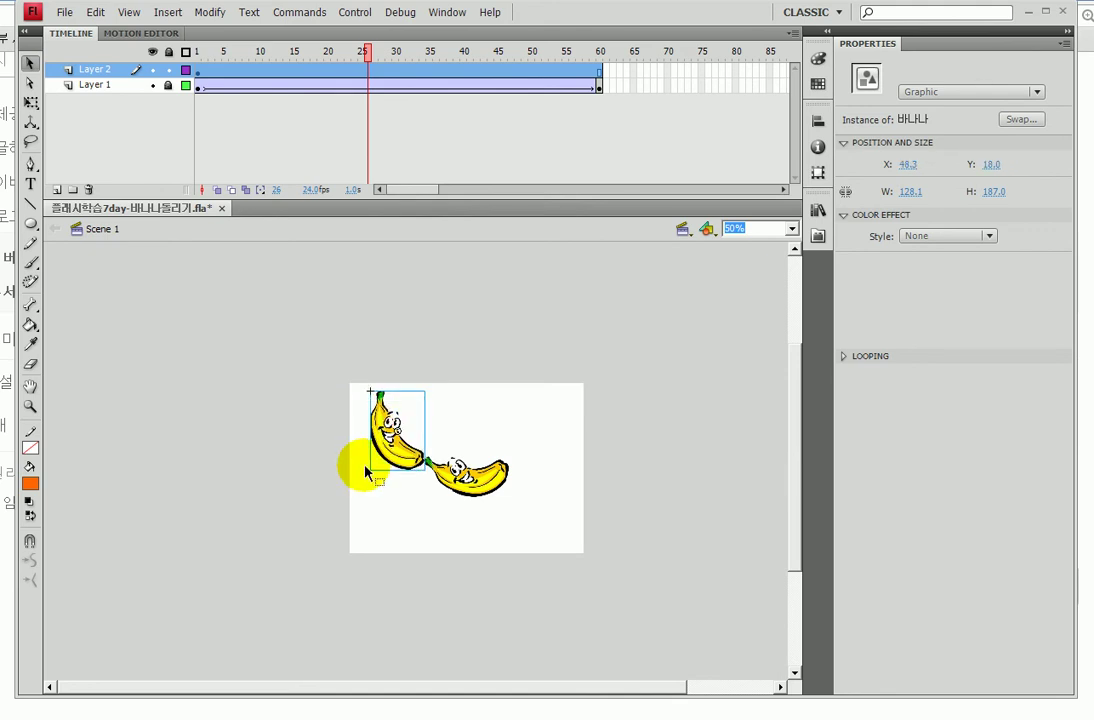
Step: Scale the Layer 2 banana down about its centre to about 70.5 × 103 px with Free Transform
{"action": "left_click", "coordinate": [30, 102]}
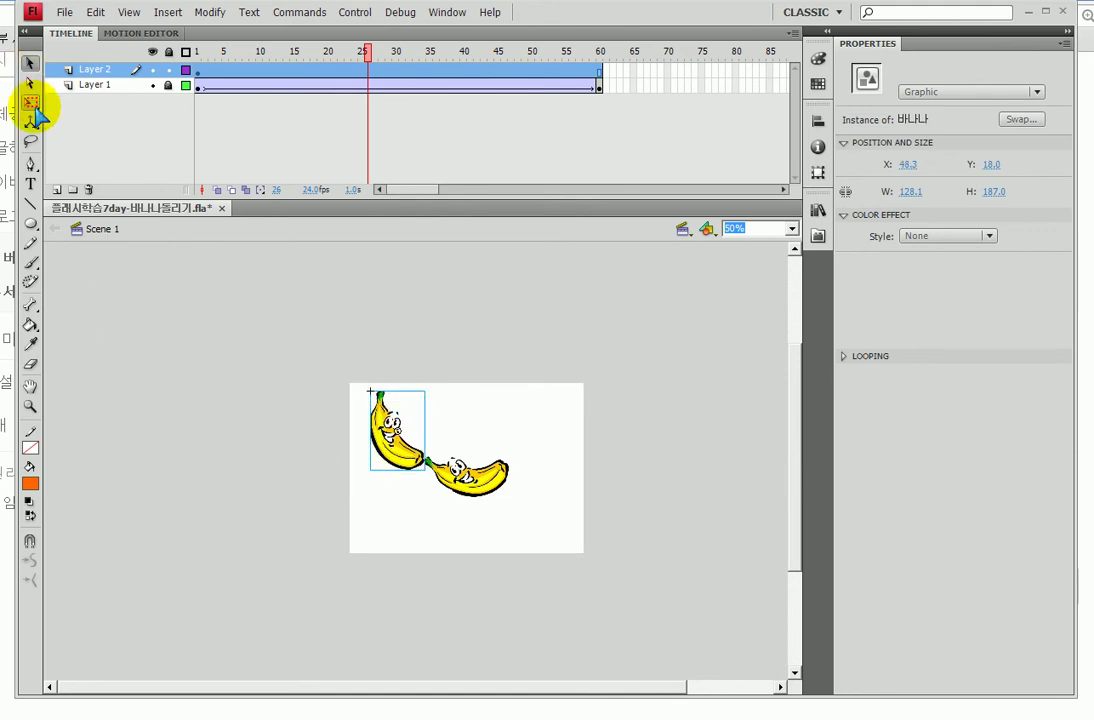
{"action": "left_click", "coordinate": [372, 393]}
{"action": "left_click_drag", "start_coordinate": [369, 389], "coordinate": [402, 442]}
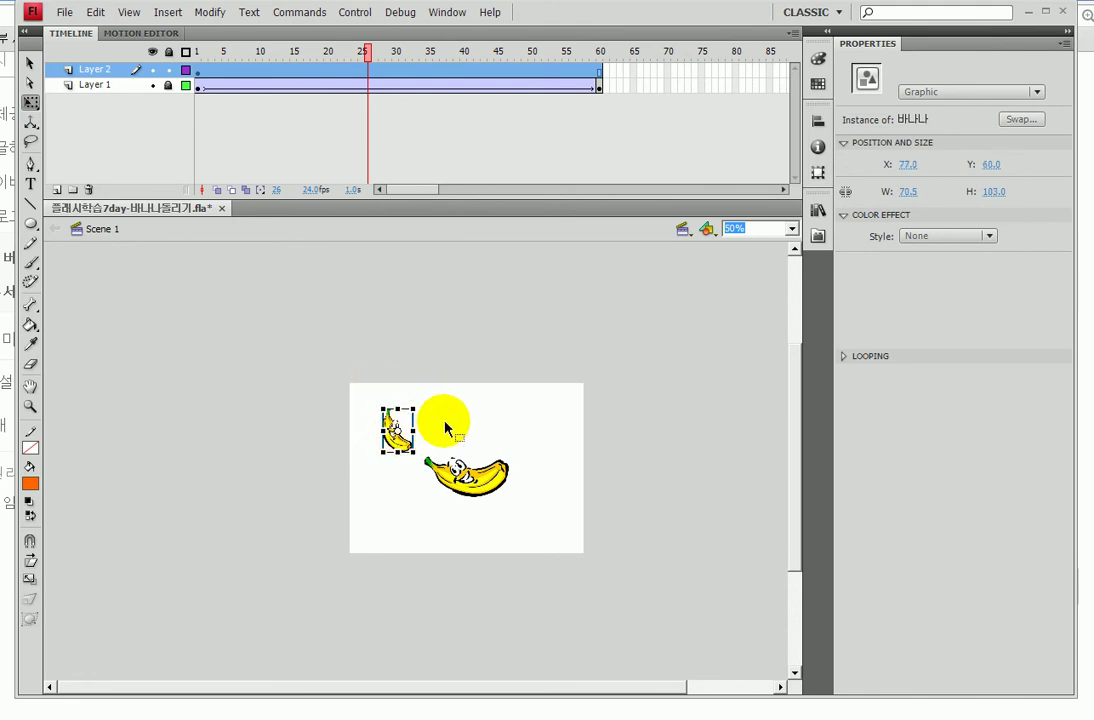
{"action": "key", "text": "ctrl+="}
{"action": "key", "text": "ctrl+="}
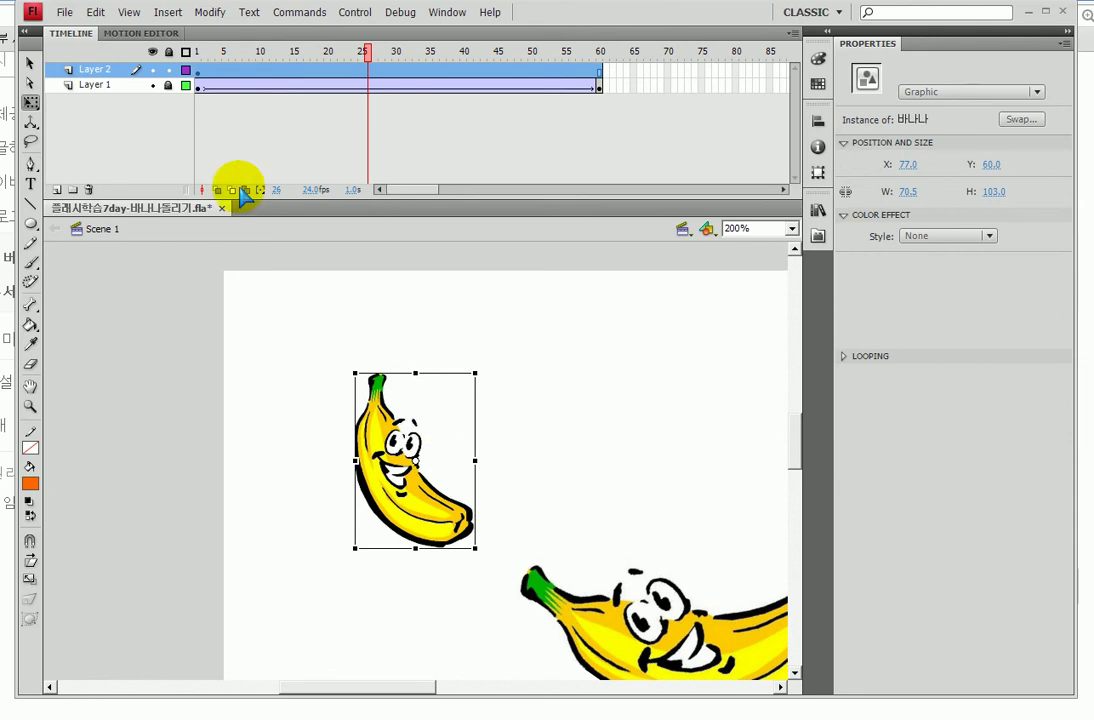
Step: Select all frames of Layer 2 and paste the copied motion onto them
{"action": "left_click", "coordinate": [233, 117]}
{"action": "left_click", "coordinate": [211, 70]}
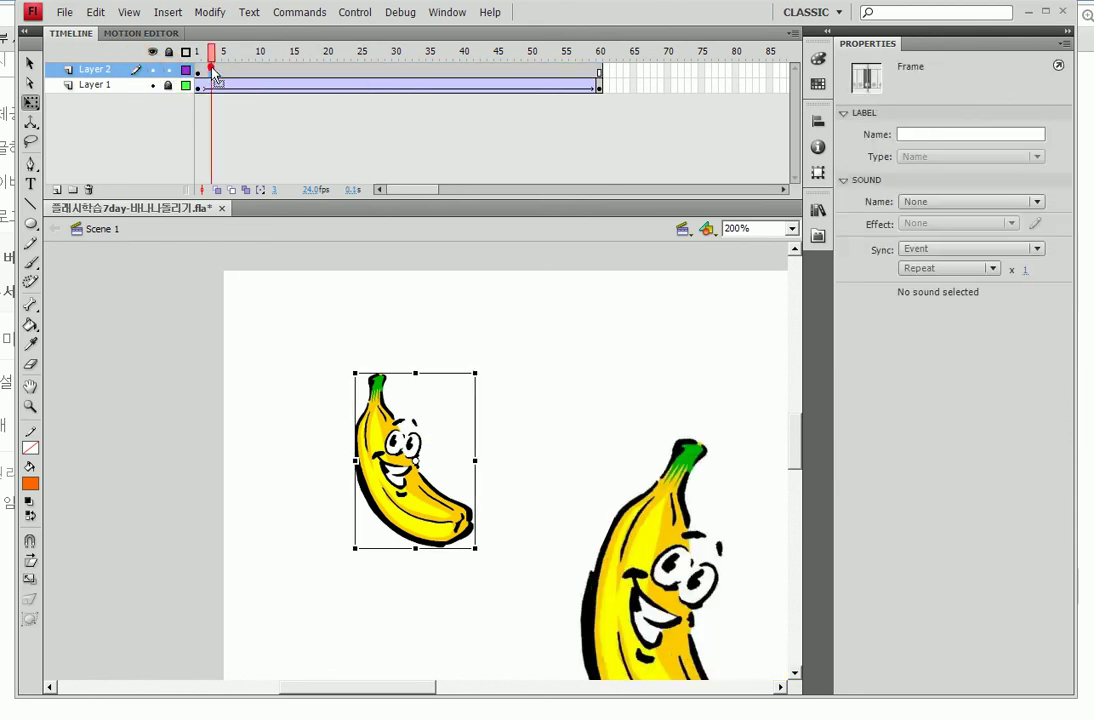
{"action": "left_click", "coordinate": [108, 70]}
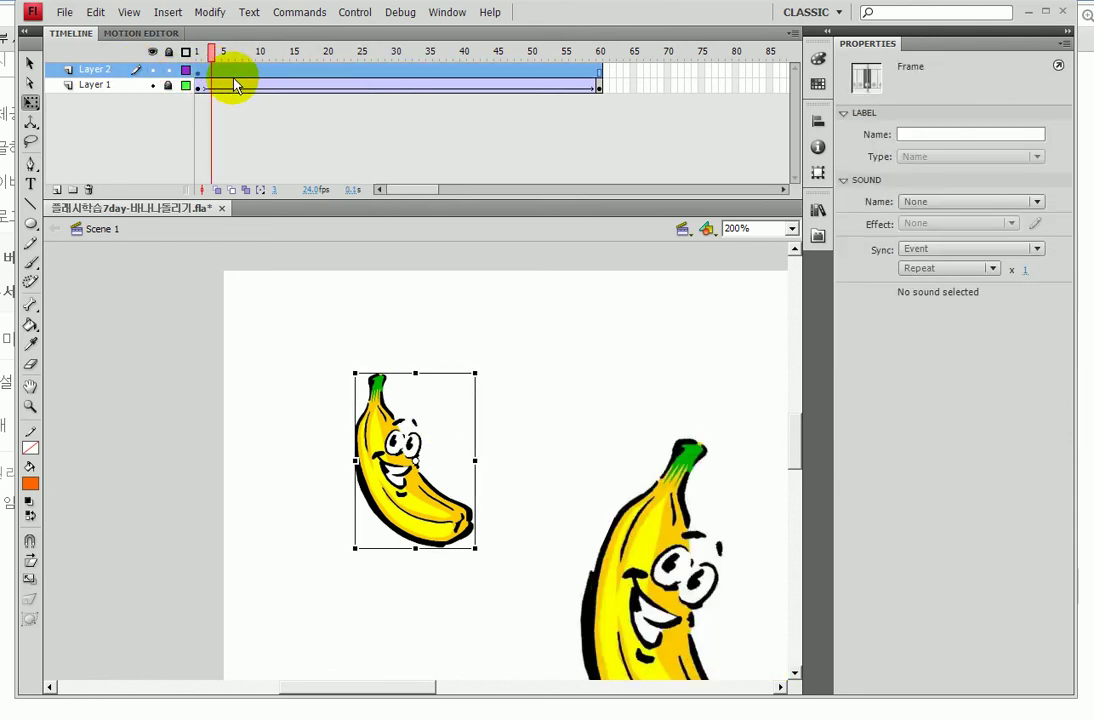
{"action": "mouse_move", "coordinate": [210, 70]}
{"action": "left_mouse_down"}
{"action": "mouse_move", "coordinate": [464, 80]}
{"action": "mouse_move", "coordinate": [385, 82]}
{"action": "left_mouse_up"}
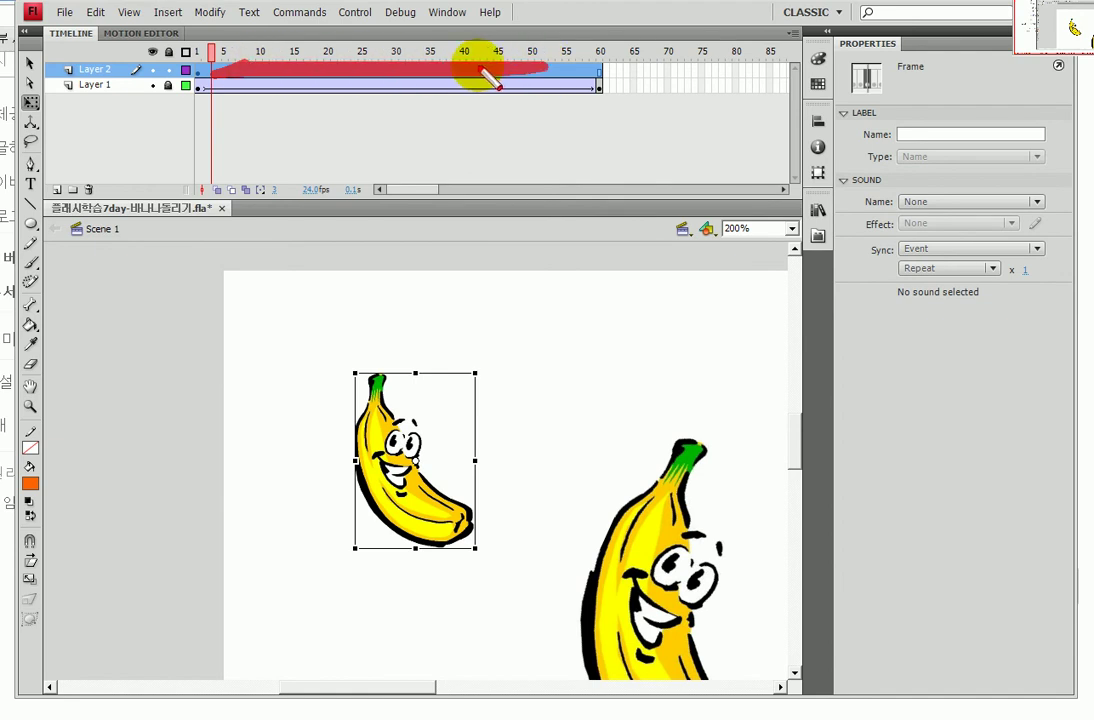
{"action": "mouse_move", "coordinate": [68, 73]}
{"action": "left_mouse_down"}
{"action": "mouse_move", "coordinate": [98, 72]}
{"action": "mouse_move", "coordinate": [104, 84]}
{"action": "left_mouse_up"}
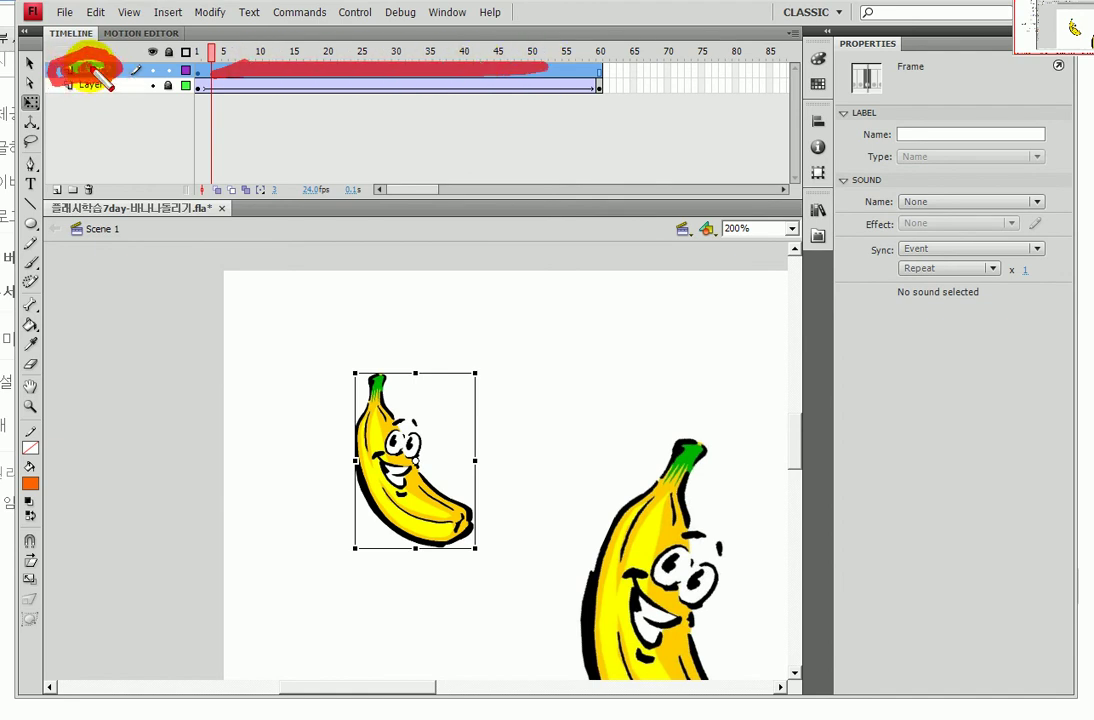
{"action": "key", "text": "Escape"}
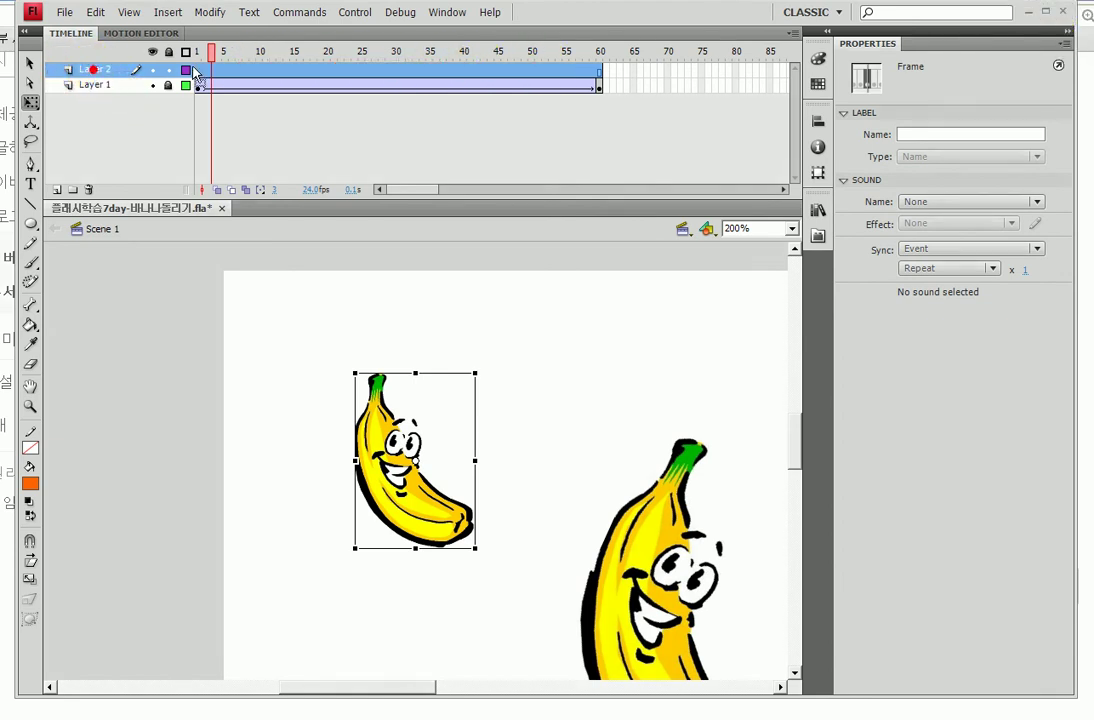
{"action": "right_click", "coordinate": [270, 78]}
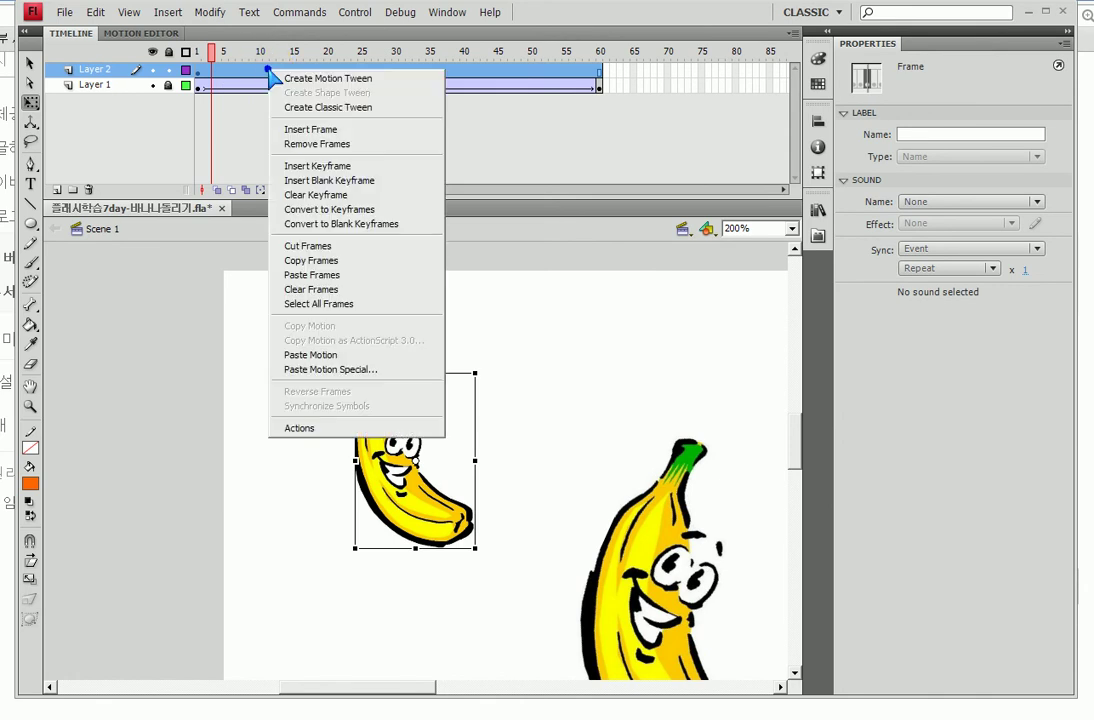
{"action": "left_click", "coordinate": [309, 356]}
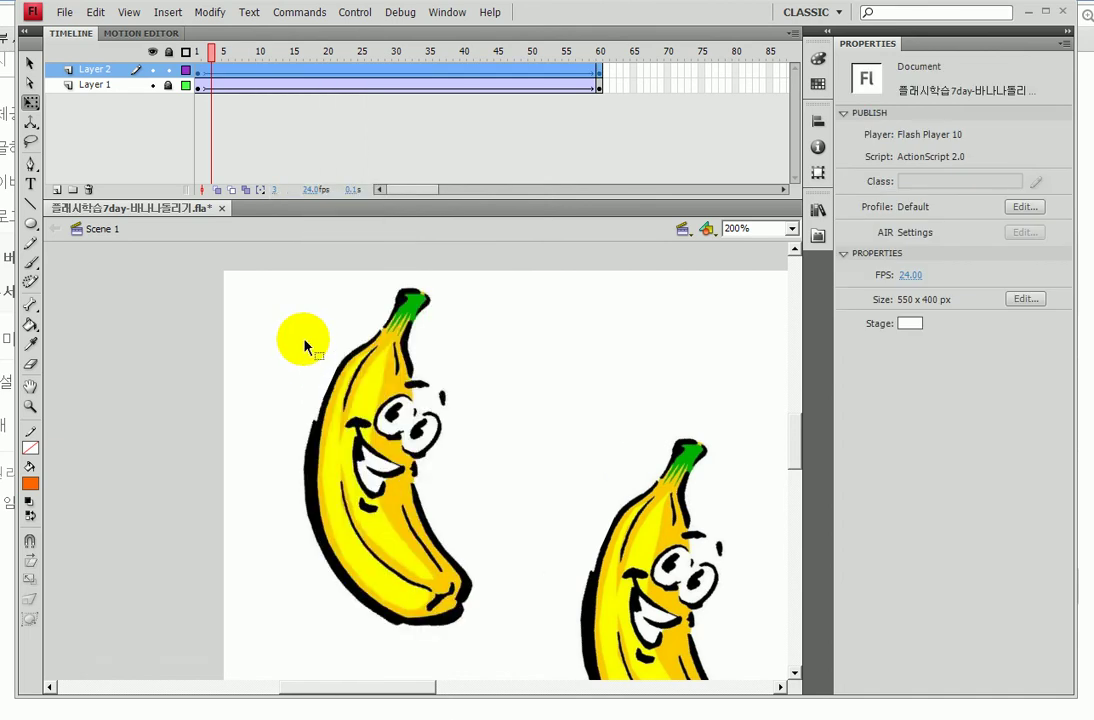
Step: Save the document, test the movie with both bananas, and close the preview
{"action": "key", "text": "ctrl+s"}
{"action": "key", "text": "ctrl+Return"}
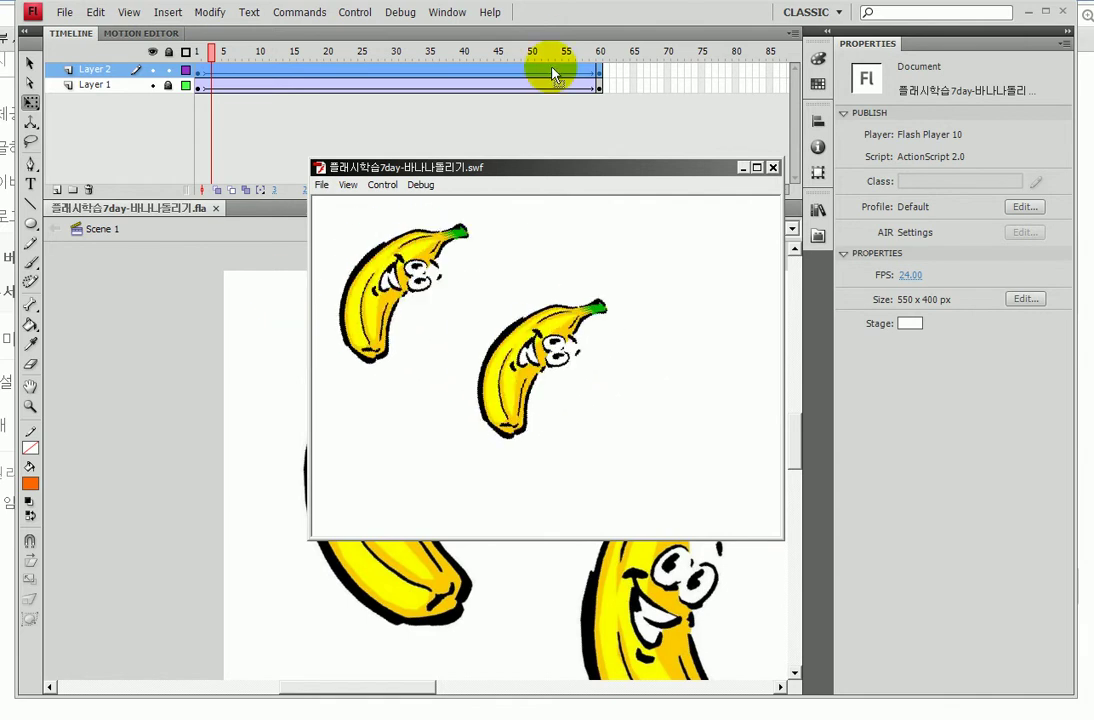
{"action": "left_click", "coordinate": [773, 168]}
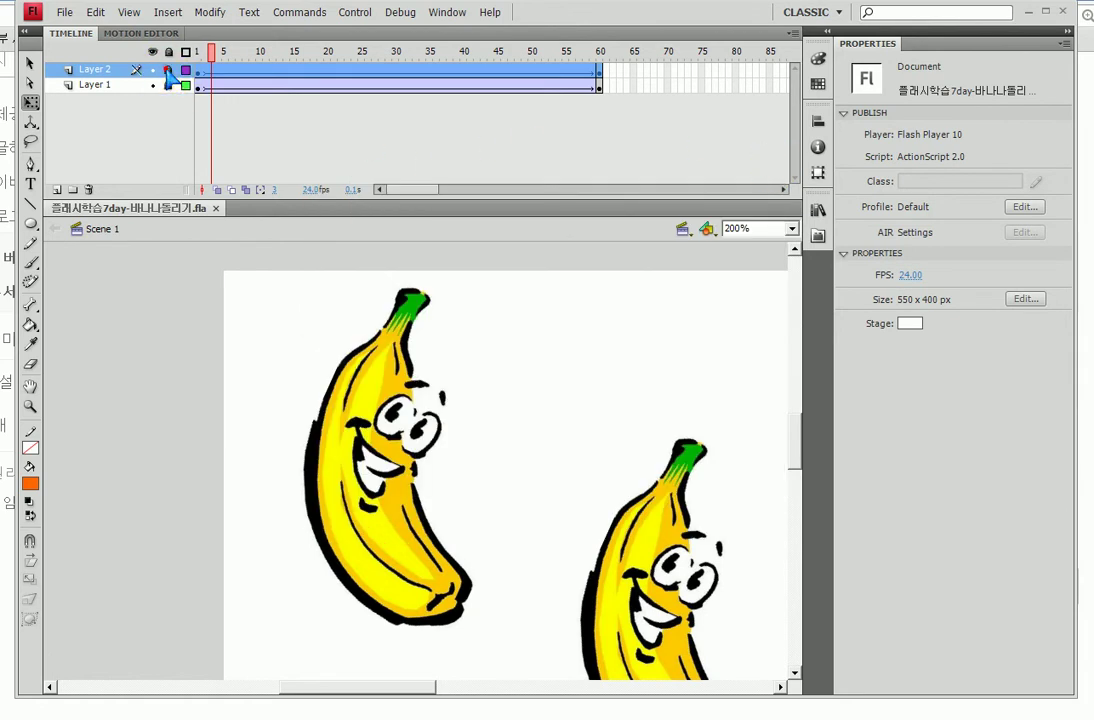
Step: With Layer 2 locked, place the 바나나 symbol on a new layer near the stage's lower-right corner, at about X 368, Y 167
{"action": "left_click", "coordinate": [57, 189]}
{"action": "scroll", "coordinate": [330, 250], "scroll_direction": "down", "scroll_amount": 3}
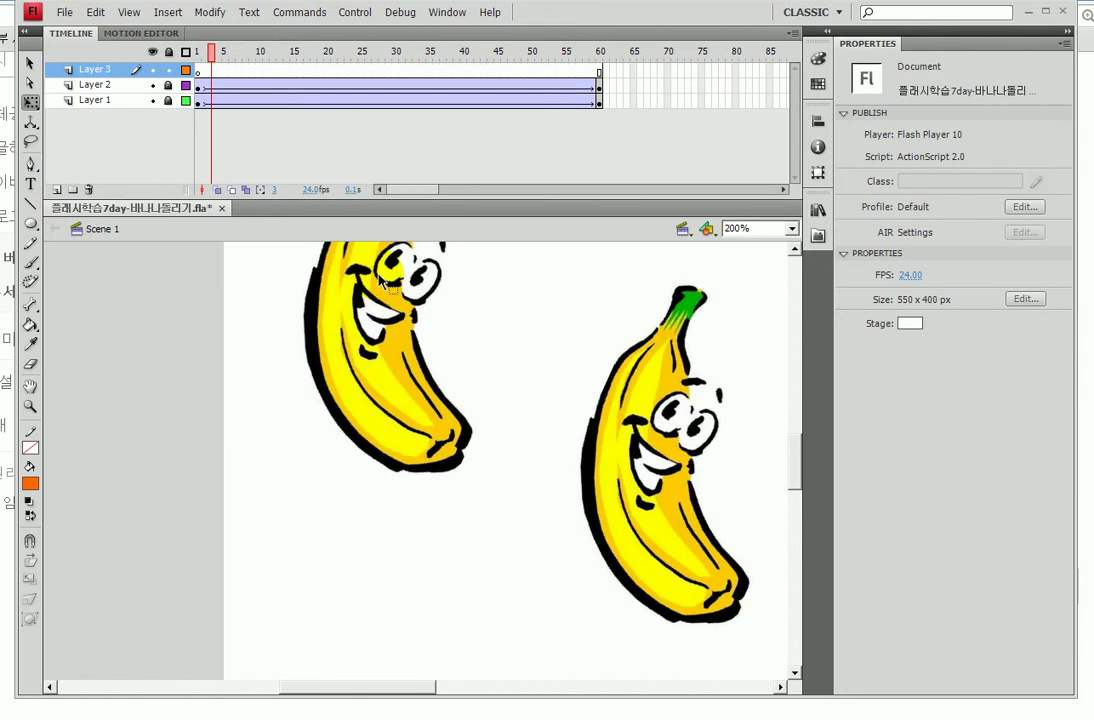
{"action": "key", "text": "ctrl+minus"}
{"action": "key", "text": "ctrl+minus"}
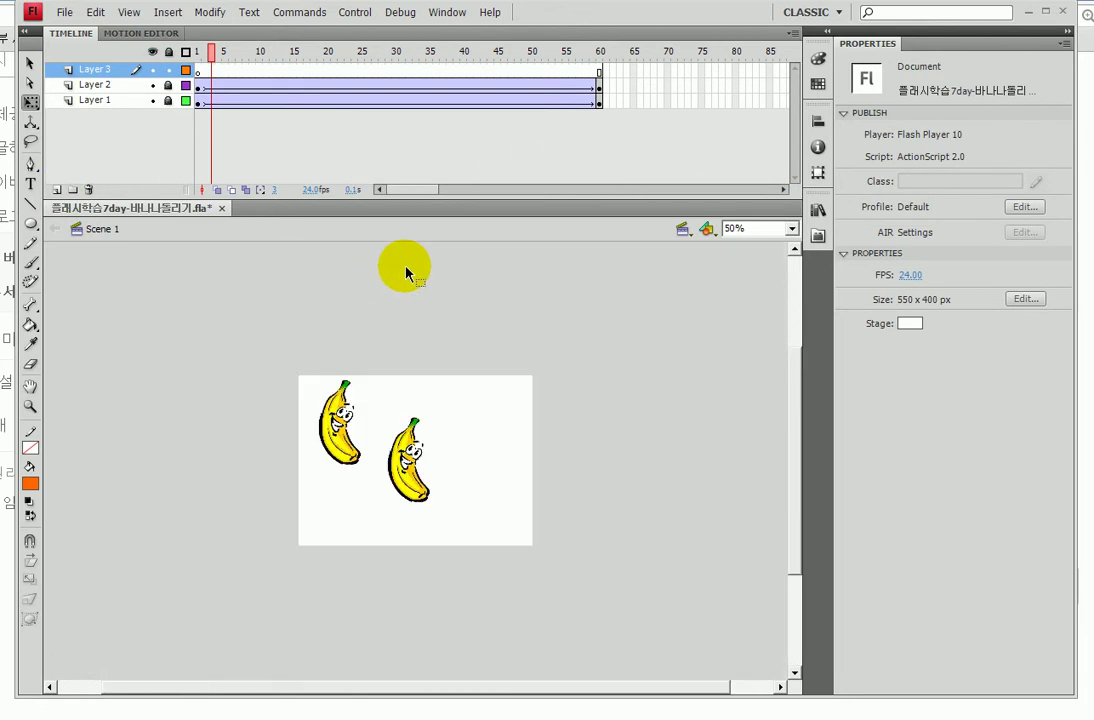
{"action": "left_click", "coordinate": [818, 210]}
{"action": "left_click_drag", "start_coordinate": [714, 287], "coordinate": [487, 500]}
{"action": "left_click", "coordinate": [772, 205]}
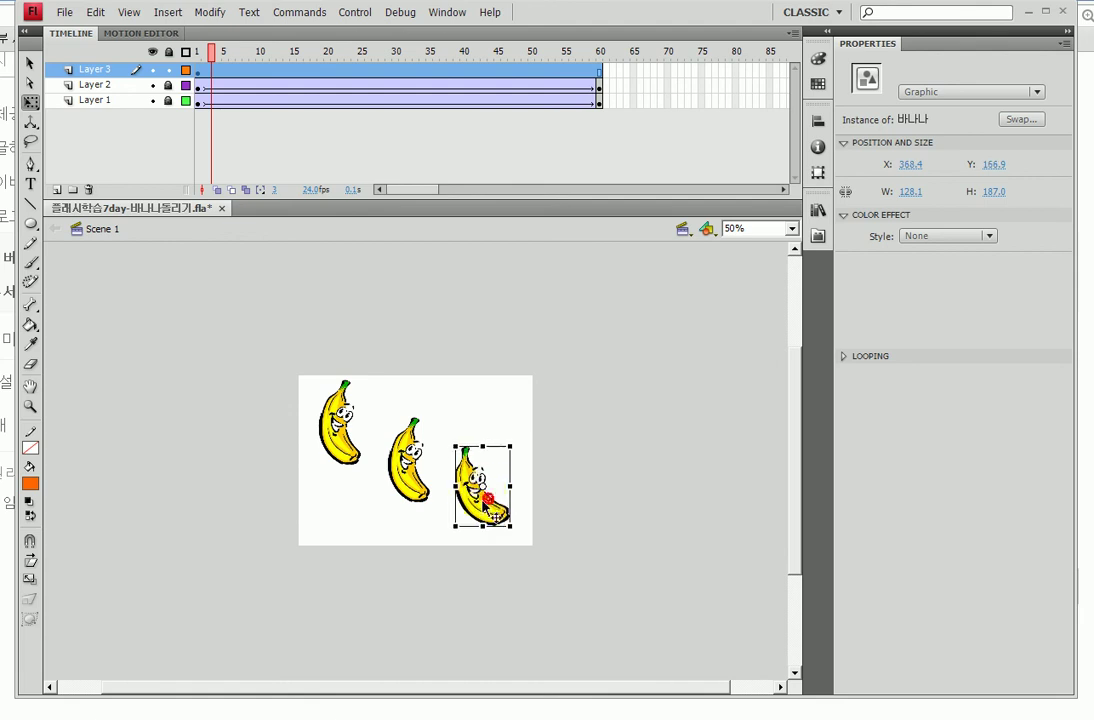
Step: Paste the copied motion onto Layer 3's frames and test the movie to check all three bananas
{"action": "right_click", "coordinate": [315, 72]}
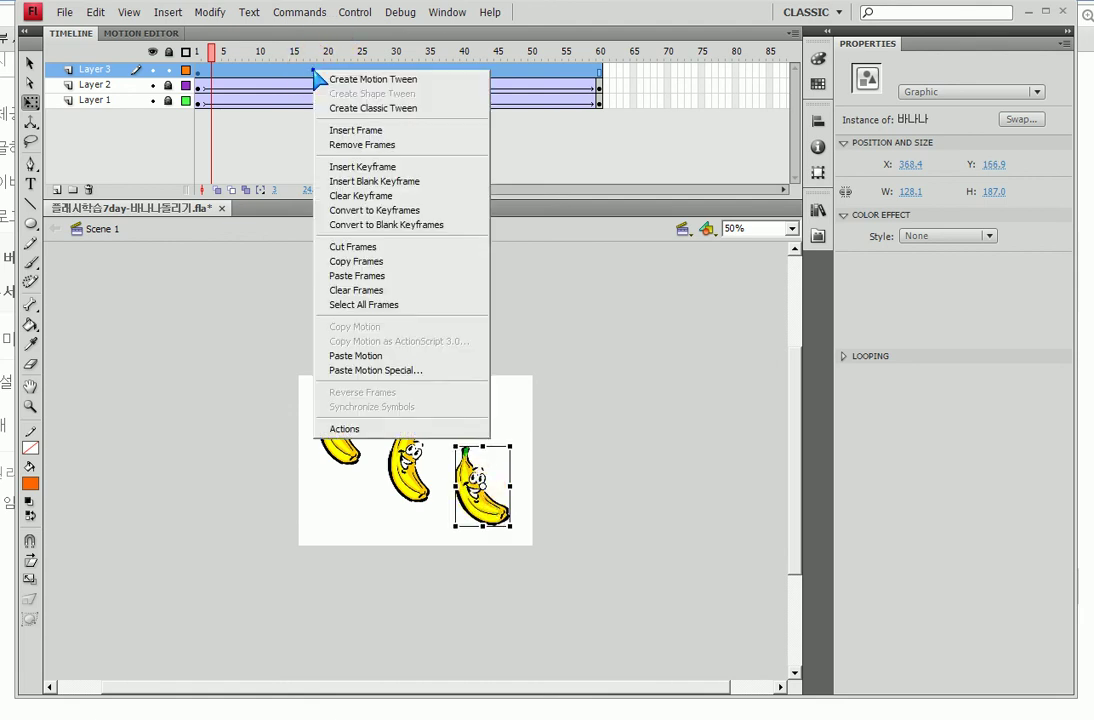
{"action": "left_click", "coordinate": [355, 357]}
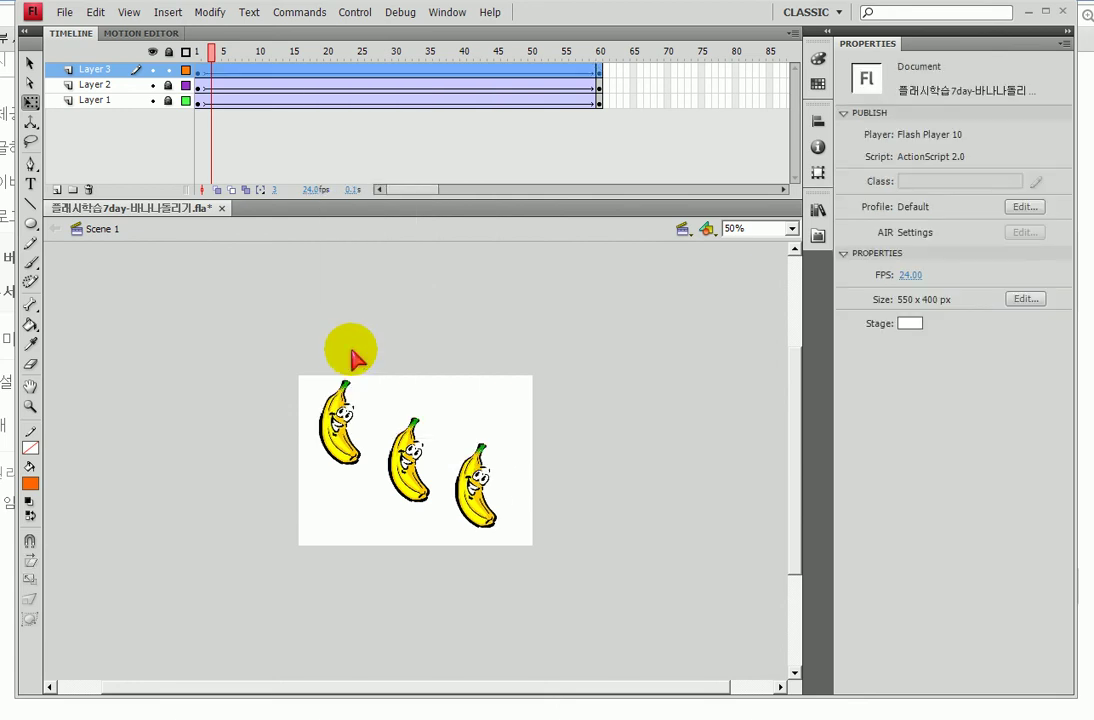
{"action": "key", "text": "ctrl+Return"}
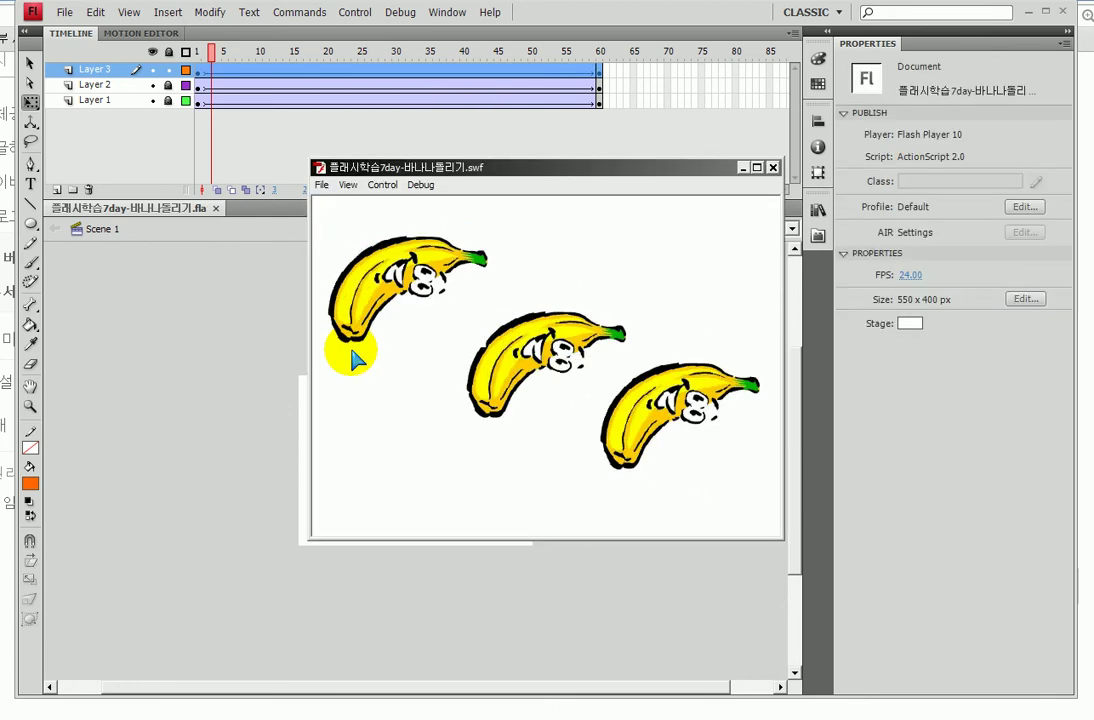
{"action": "left_click", "coordinate": [579, 704]}
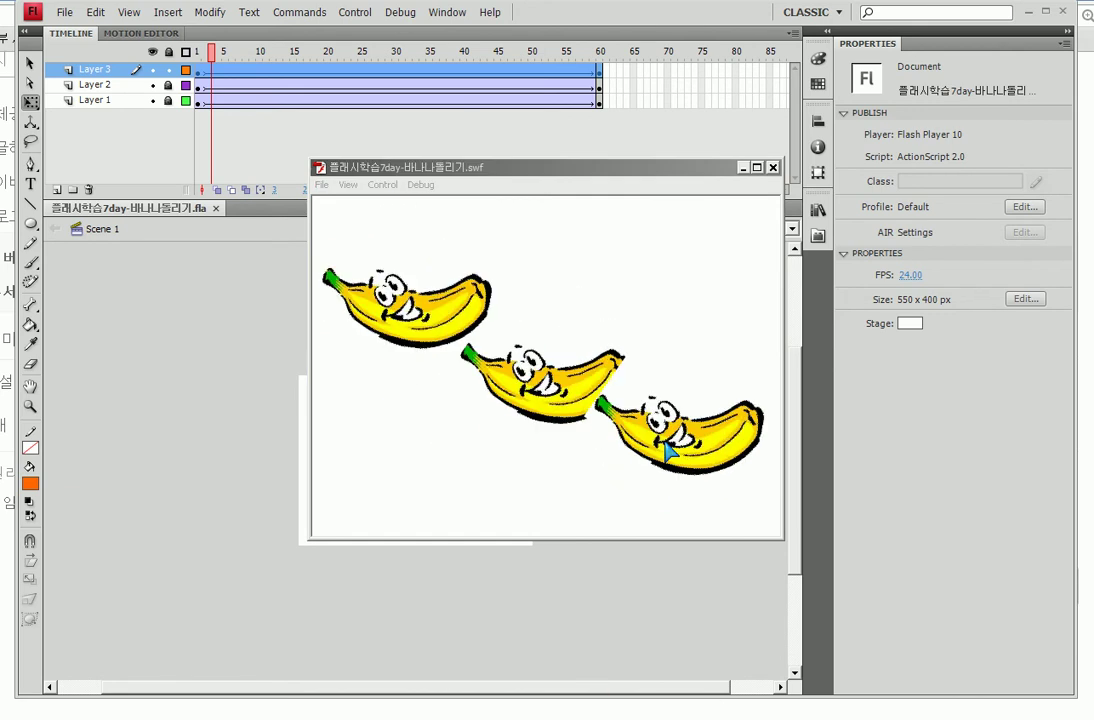